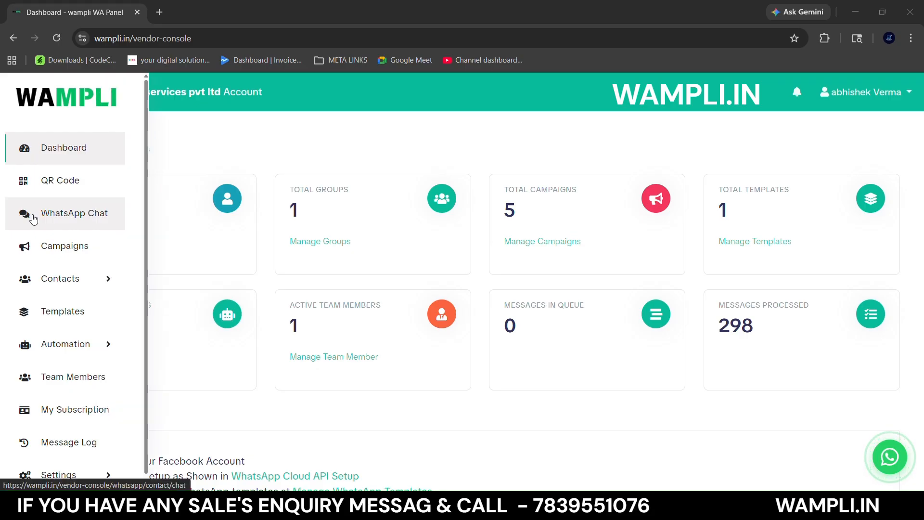
# - Open the WhatsApp Chat page and browse the list of all chats
pyautogui.click(33, 219)
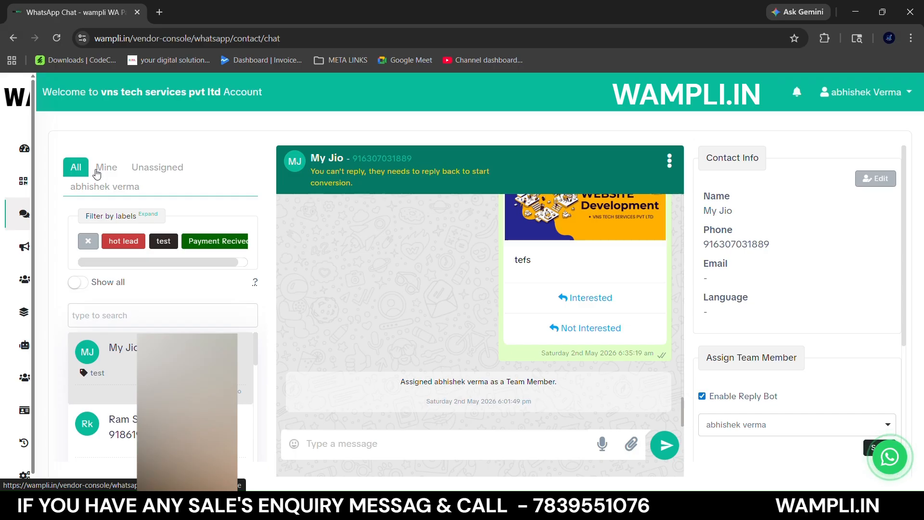
pyautogui.click(76, 175)
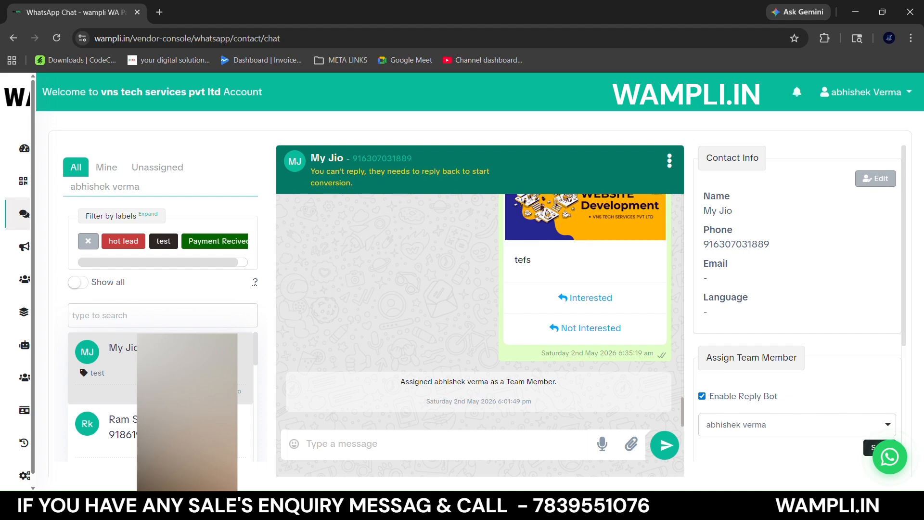
pyautogui.scroll(-3, 159, 361)
pyautogui.scroll(-4, 159, 385)
pyautogui.scroll(8, 158, 385)
# - Show only the chats assigned to the current account and view the team member assignment options without changing them
pyautogui.click(107, 169)
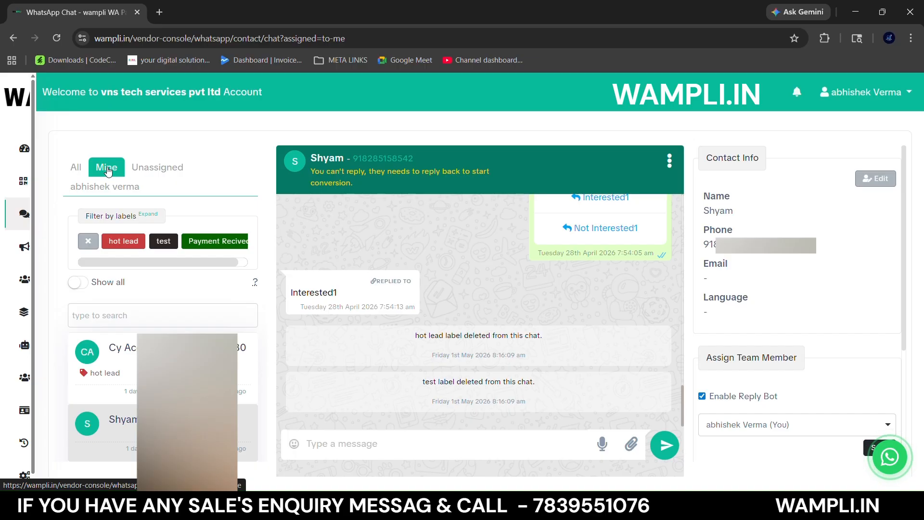
pyautogui.scroll(-3, 740, 321)
pyautogui.click(741, 310)
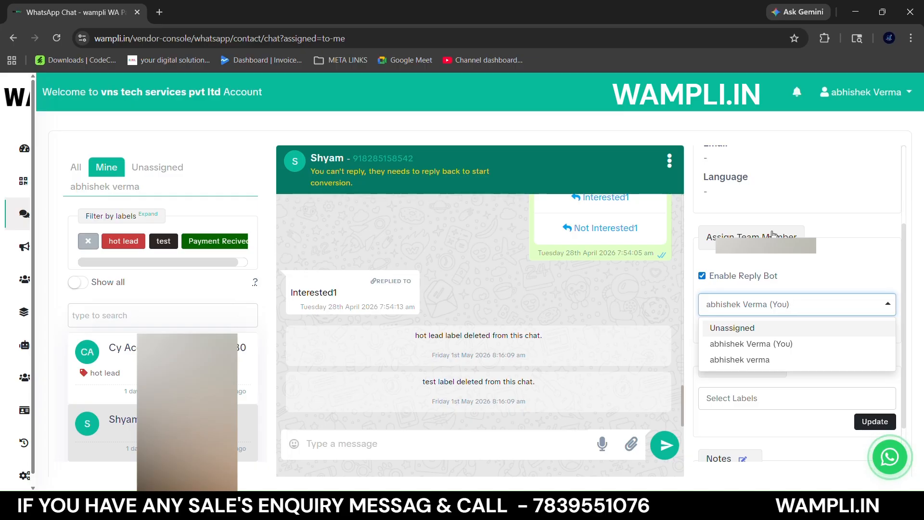
pyautogui.click(786, 214)
# - View the unassigned chats, switch to the team member's assigned chats, and expand the label filters
pyautogui.click(156, 166)
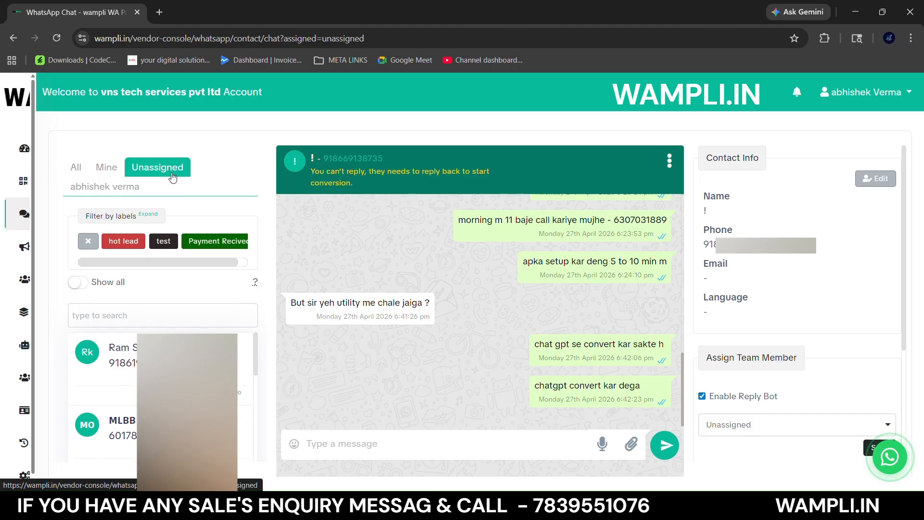
pyautogui.click(117, 193)
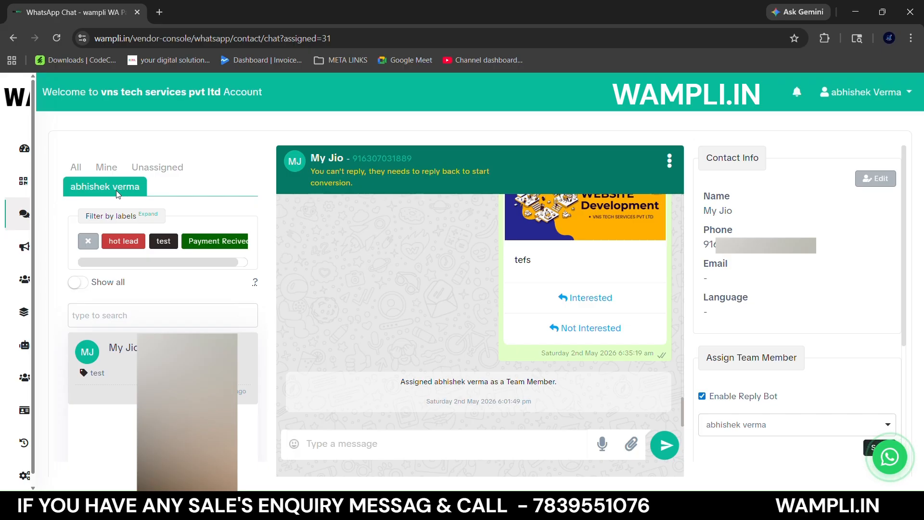
pyautogui.click(150, 216)
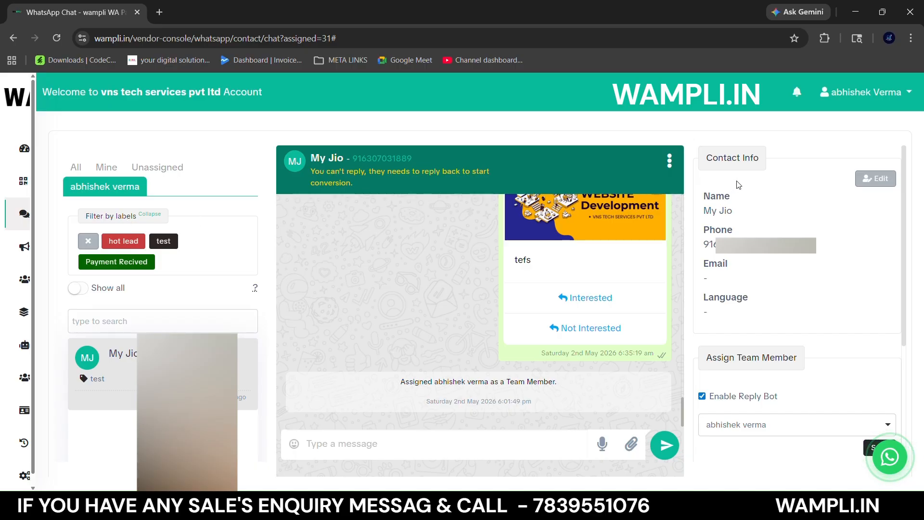
# - Start a new label named EXAMPLE in the contact's label management, keeping its white text color
pyautogui.scroll(-4, 763, 201)
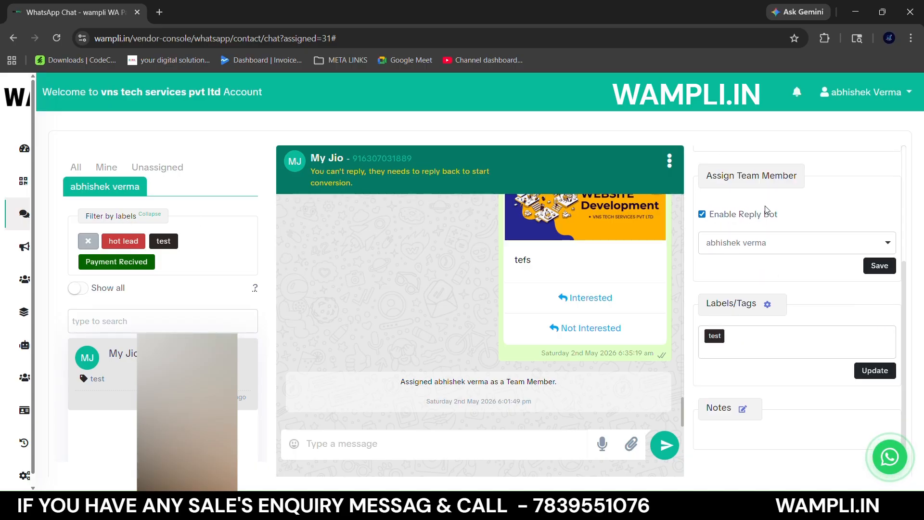
pyautogui.click(767, 306)
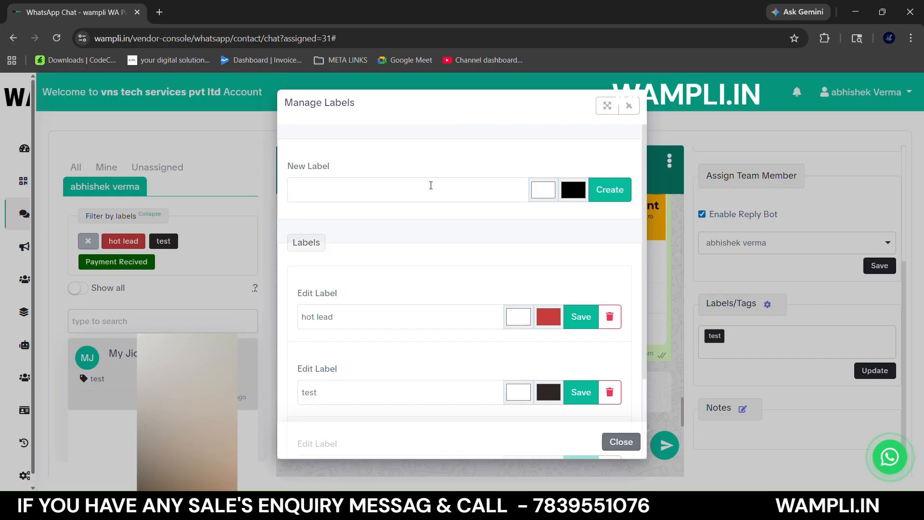
pyautogui.write('EXAMPLW')
pyautogui.press('BackSpace')
pyautogui.write('E')
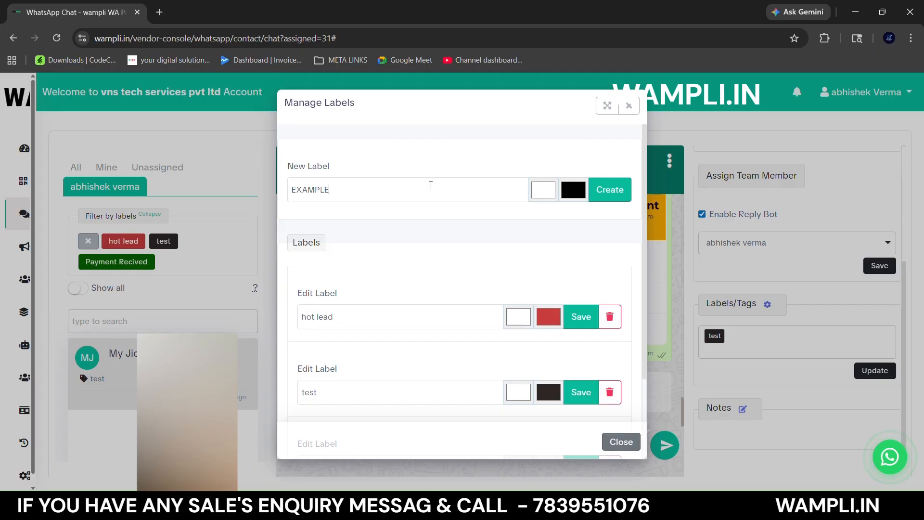
pyautogui.click(541, 193)
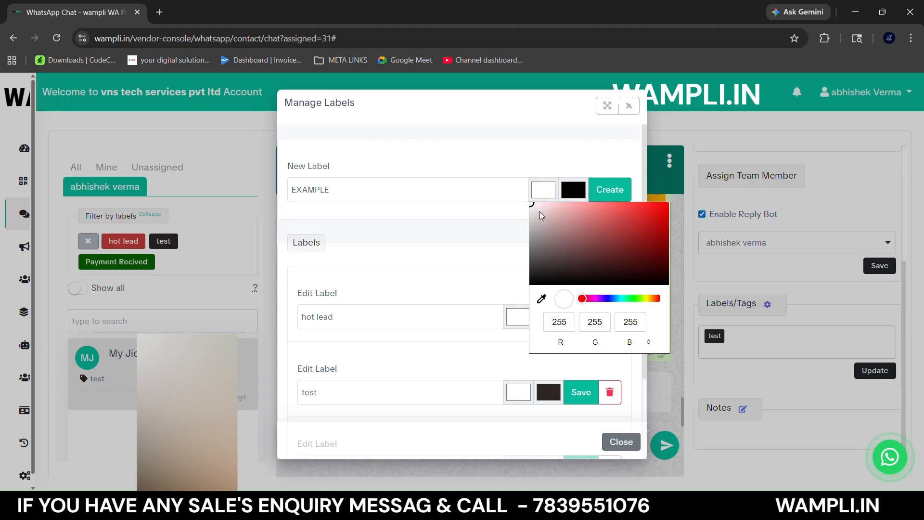
pyautogui.click(512, 198)
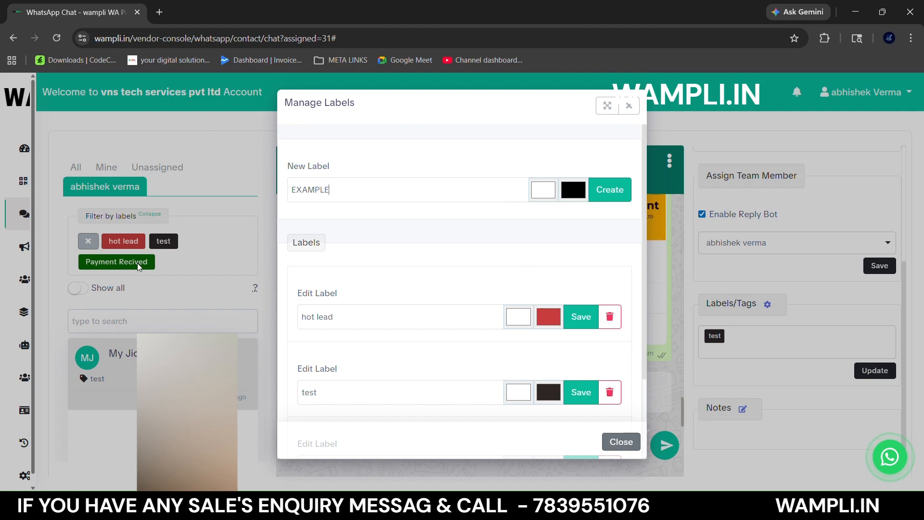
# - Give the EXAMPLE label a yellow background (RGB 240, 232, 0), create it, and close label management
pyautogui.click(579, 189)
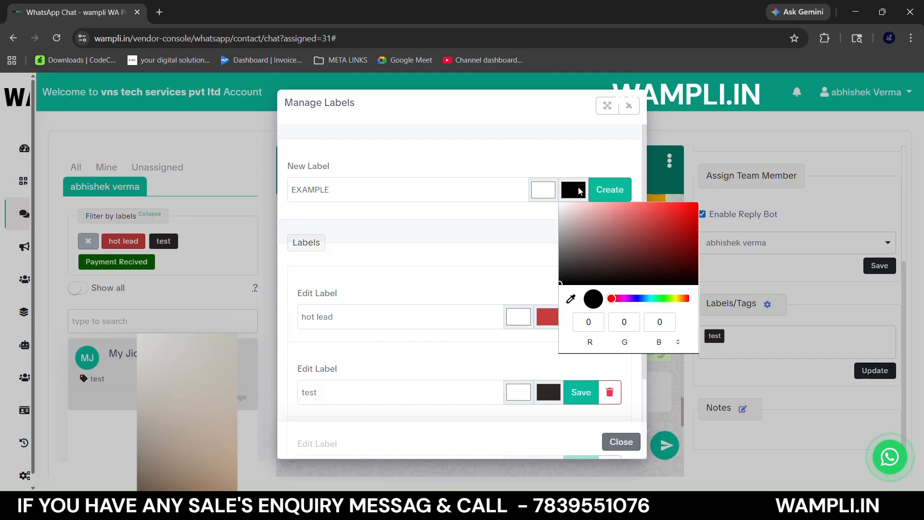
pyautogui.click(679, 298)
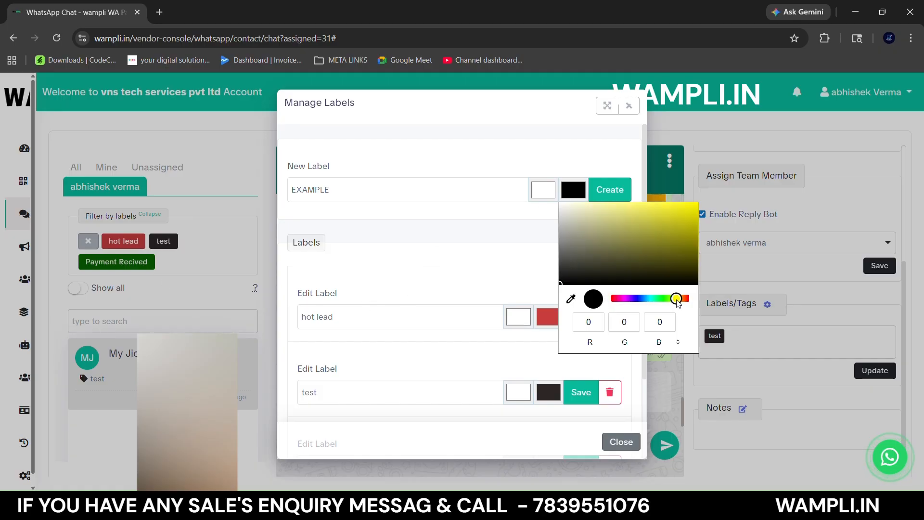
pyautogui.moveTo(687, 208); pyautogui.dragTo(701, 209)
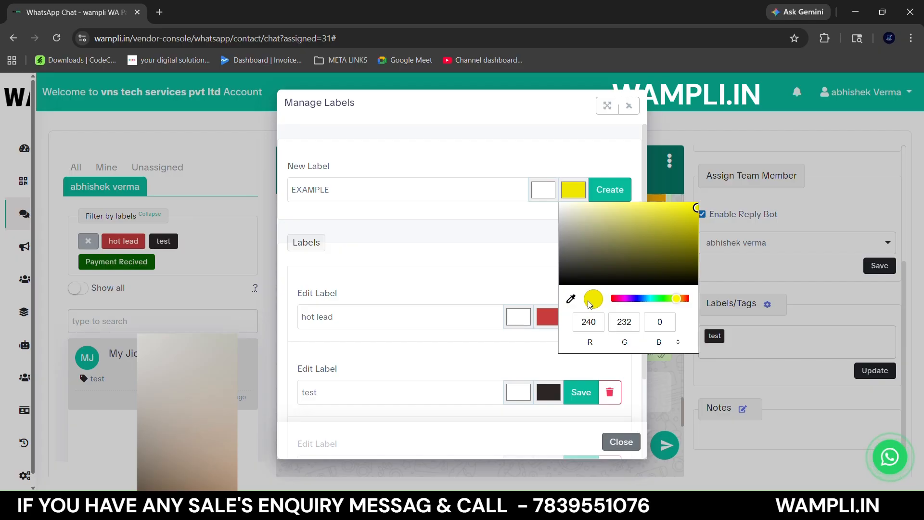
pyautogui.click(530, 273)
pyautogui.click(608, 195)
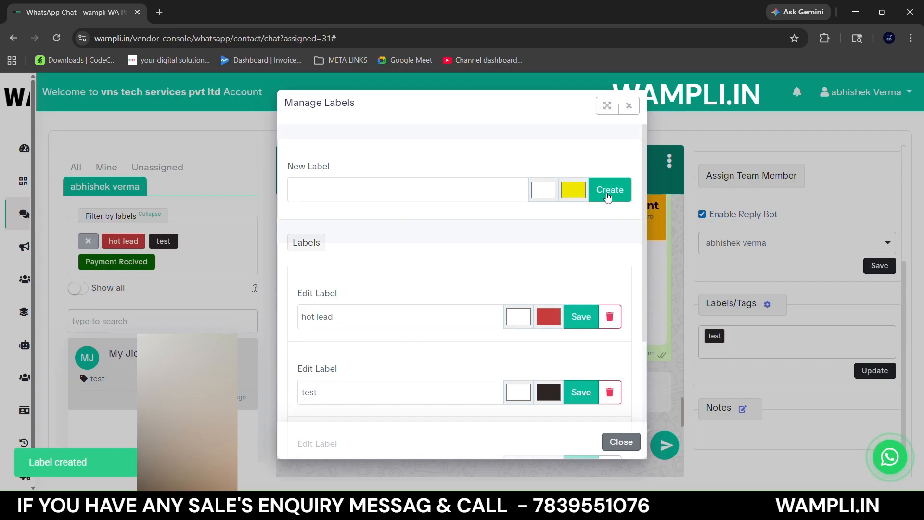
pyautogui.scroll(-4, 528, 351)
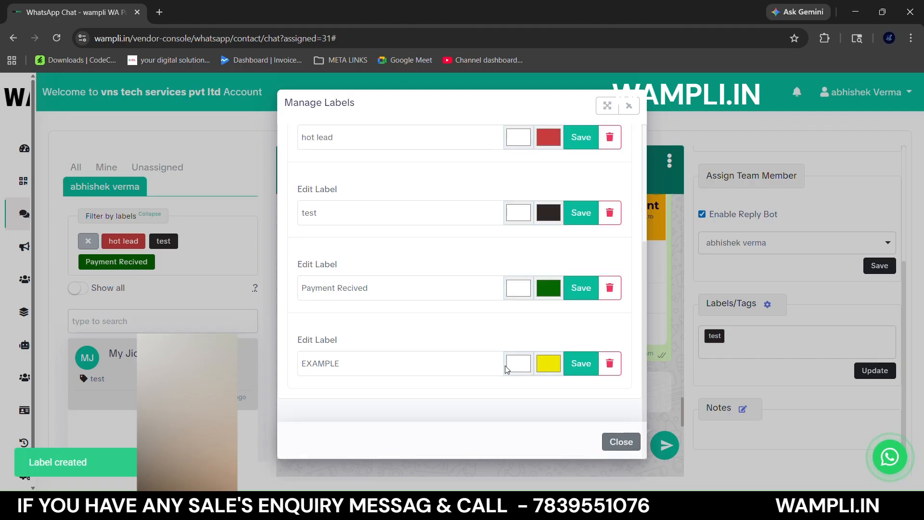
pyautogui.click(580, 370)
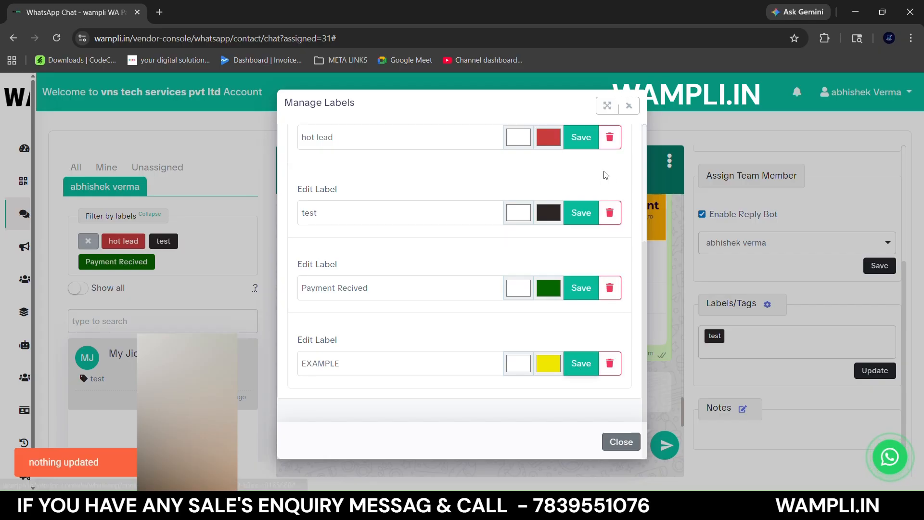
pyautogui.click(621, 439)
# - Reload the chat page to refresh the labels and list those available for the contact
pyautogui.click(743, 340)
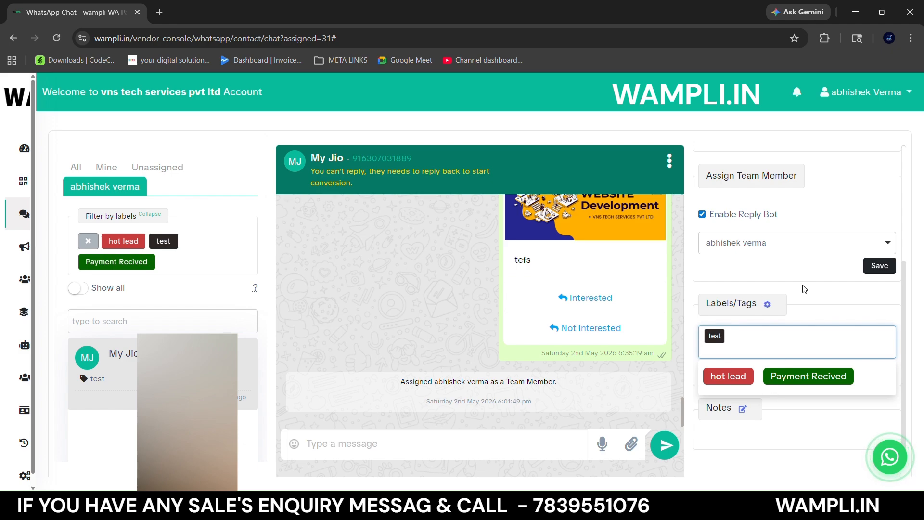
pyautogui.click(795, 296)
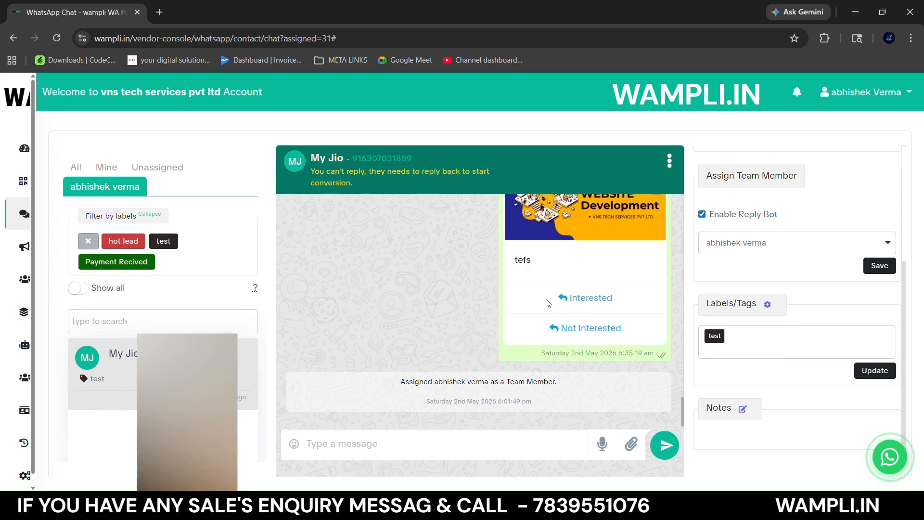
pyautogui.click(57, 40)
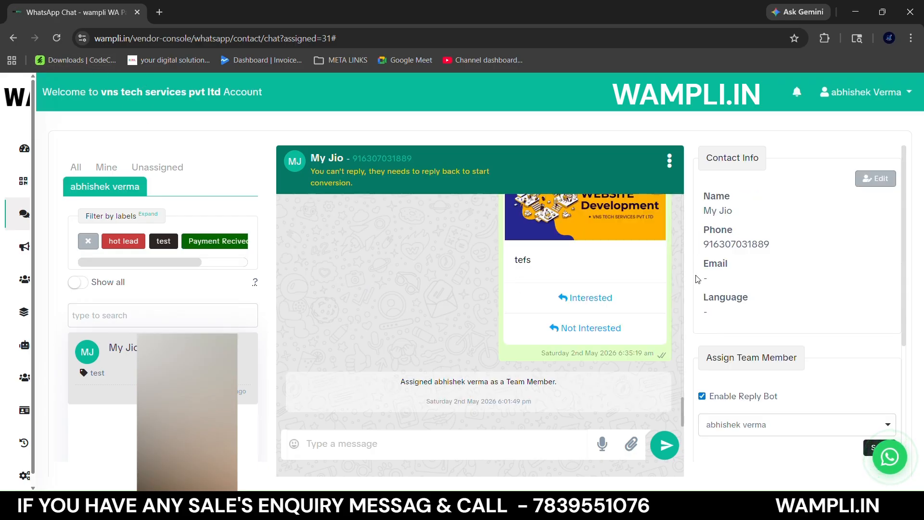
pyautogui.scroll(-3, 698, 278)
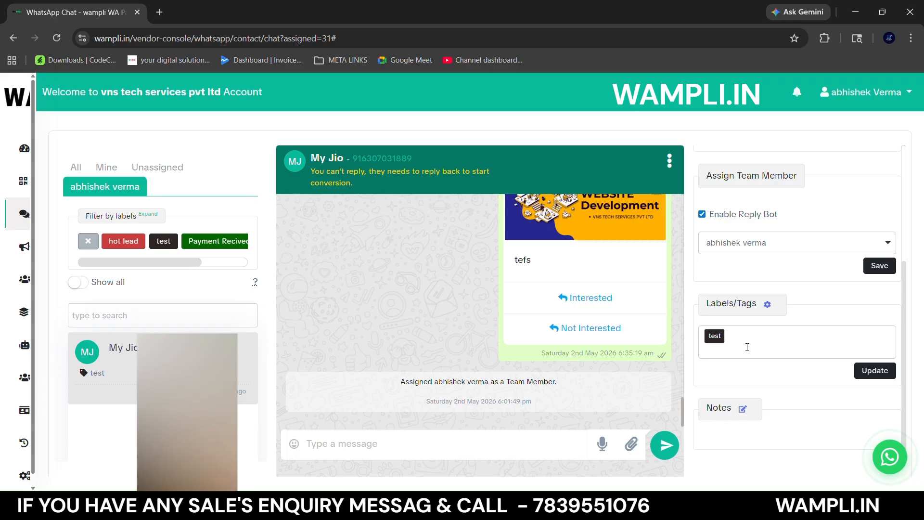
pyautogui.click(747, 348)
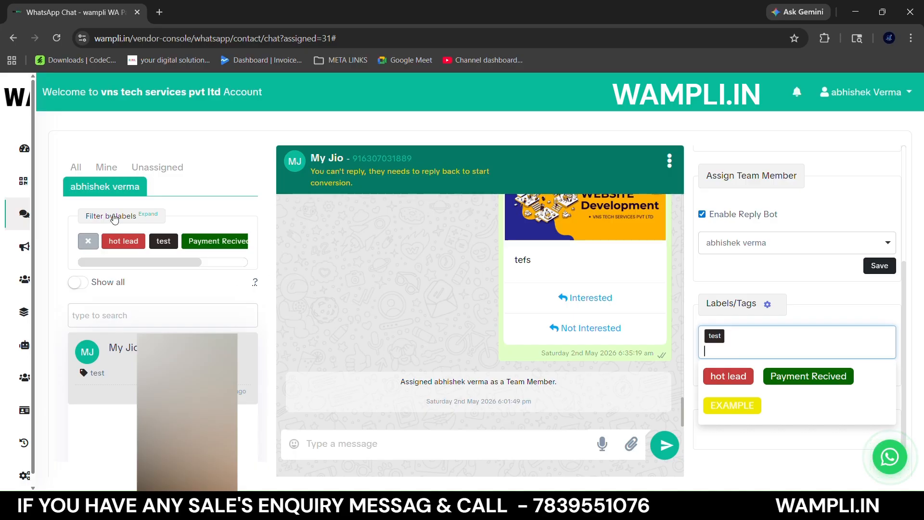
# - Expand the label filters, filter the chats by the EXAMPLE label, and clear that filter
pyautogui.moveTo(116, 260); pyautogui.dragTo(177, 270)
pyautogui.click(149, 215)
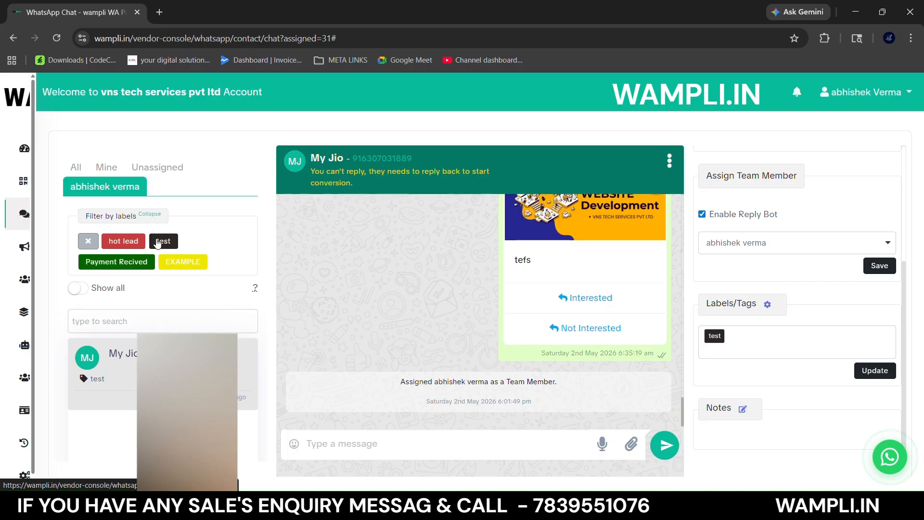
pyautogui.click(186, 268)
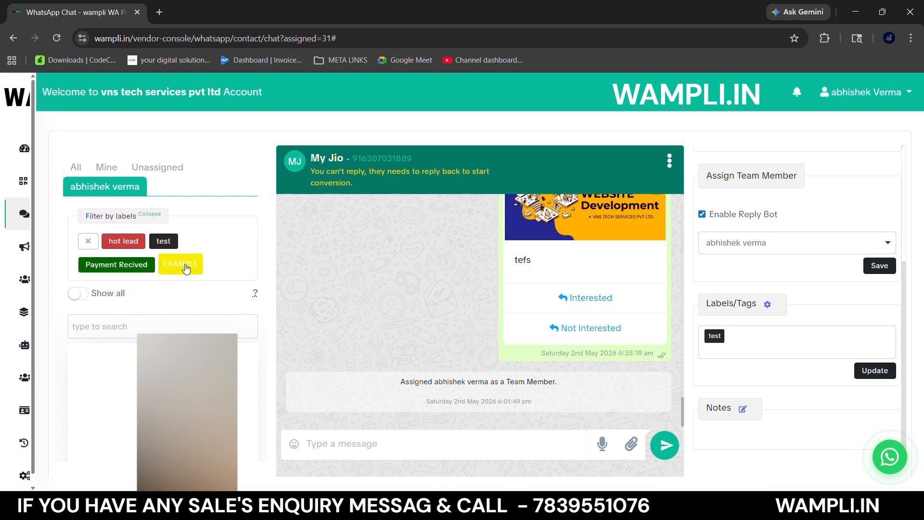
pyautogui.click(82, 289)
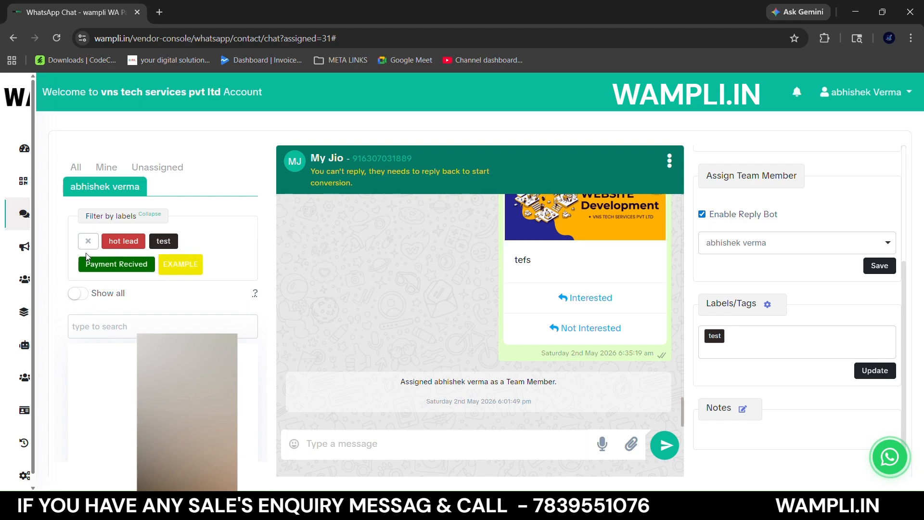
# - Switch the chat list to unread chats only and review the actions available for the open chat
pyautogui.click(84, 291)
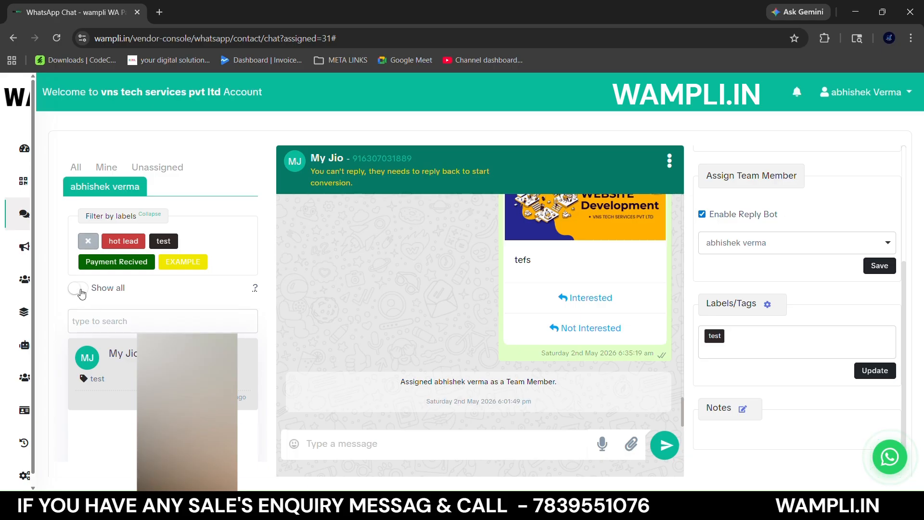
pyautogui.click(80, 289)
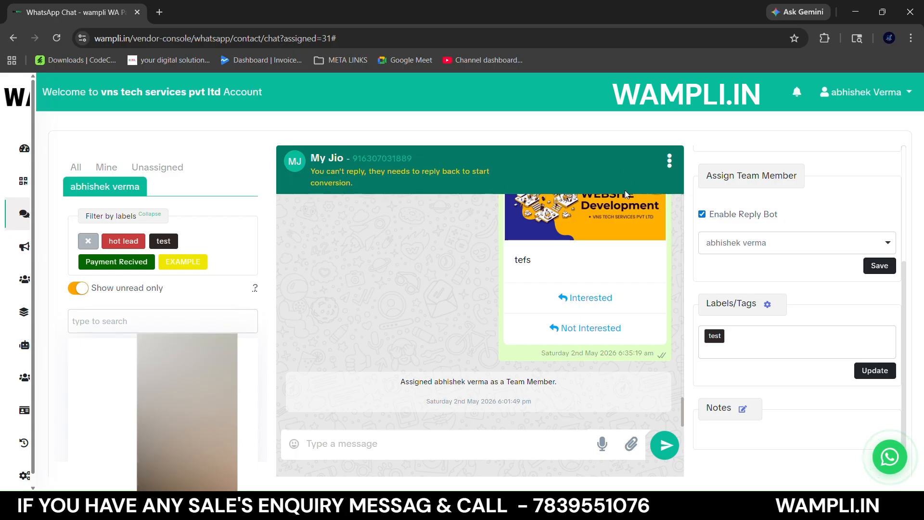
pyautogui.click(669, 160)
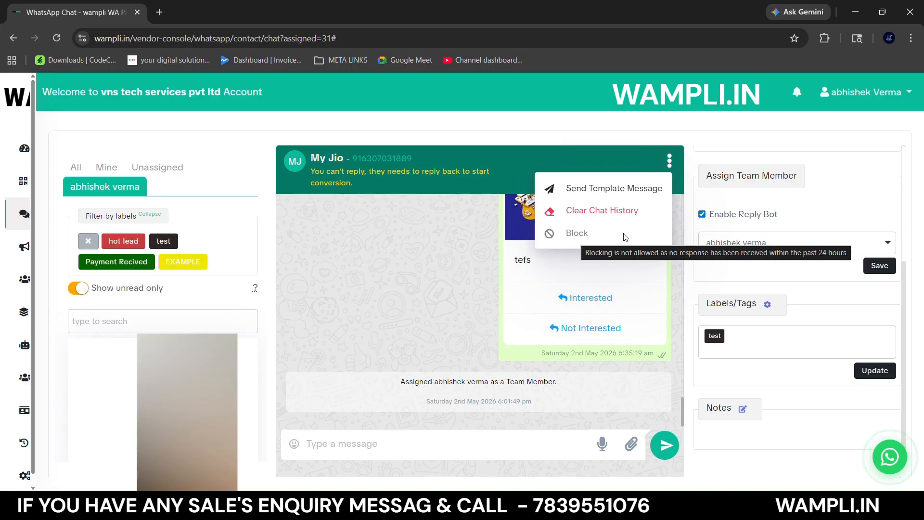
pyautogui.click(509, 331)
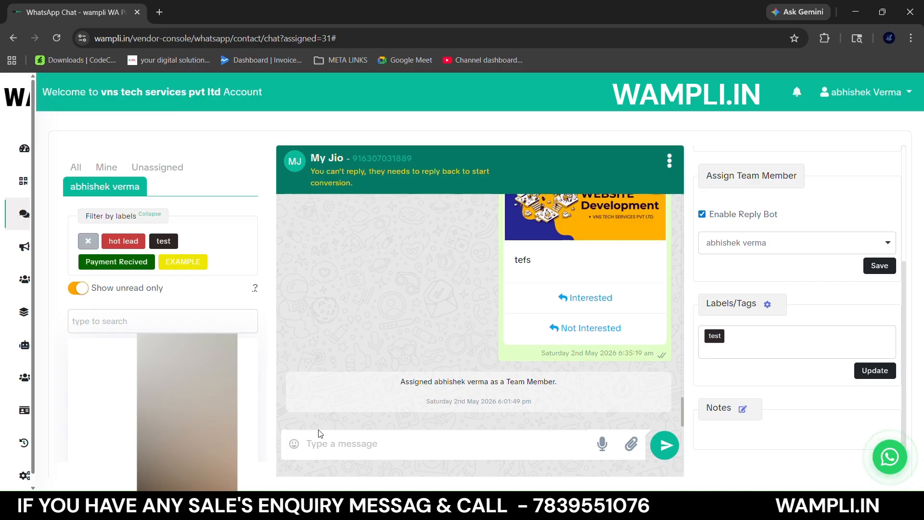
# - Insert the OK-hand and horns-hand emojis into the message draft and delete them again
pyautogui.click(295, 444)
pyautogui.scroll(-5, 357, 382)
pyautogui.scroll(-1, 357, 381)
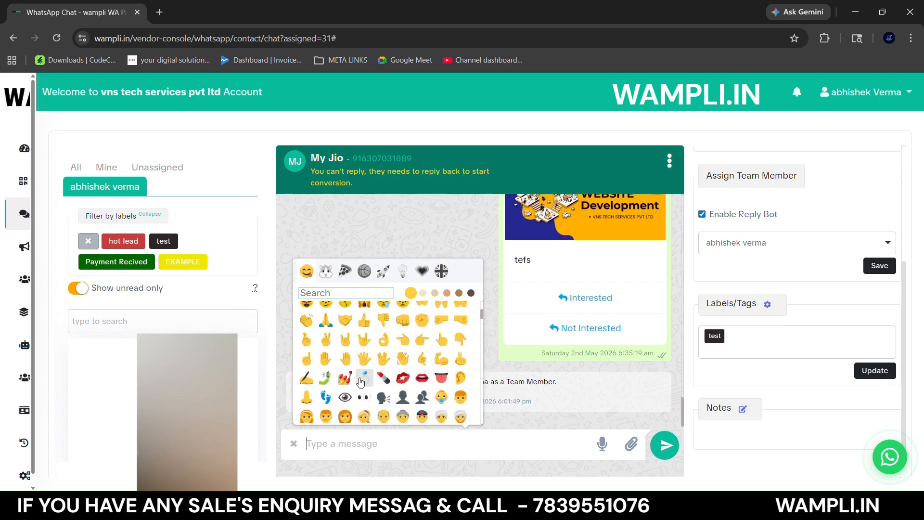
pyautogui.click(383, 340)
pyautogui.click(346, 340)
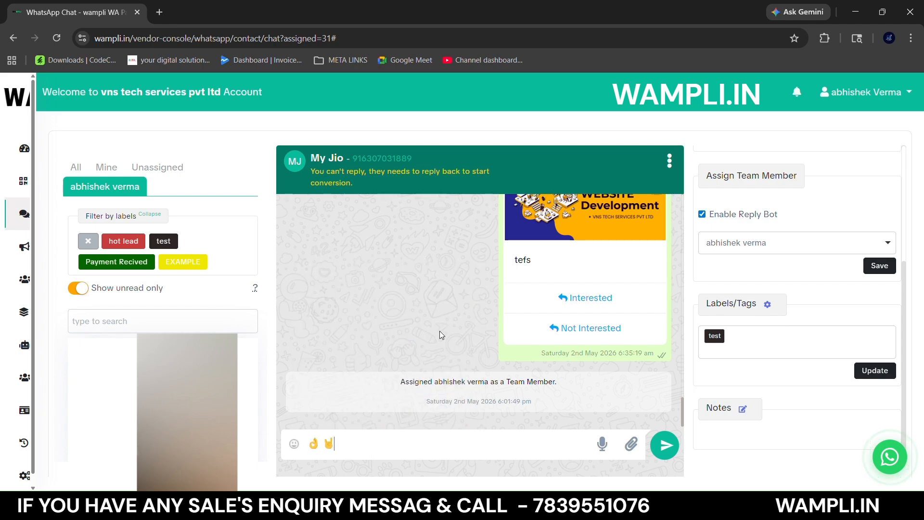
pyautogui.press('BackSpace')
pyautogui.press('BackSpace')
# - Record a voice message of about 6 seconds for the open chat, allowing microphone access
pyautogui.click(602, 443)
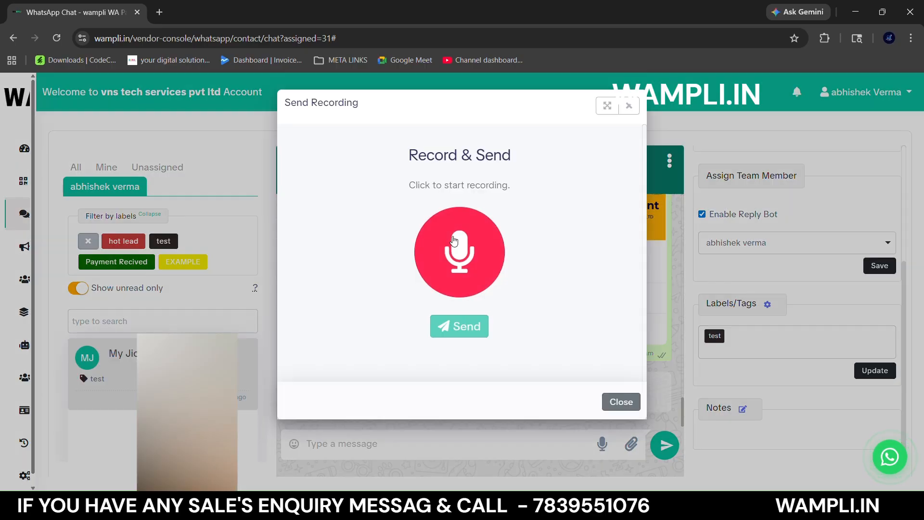
pyautogui.click(621, 402)
pyautogui.click(603, 450)
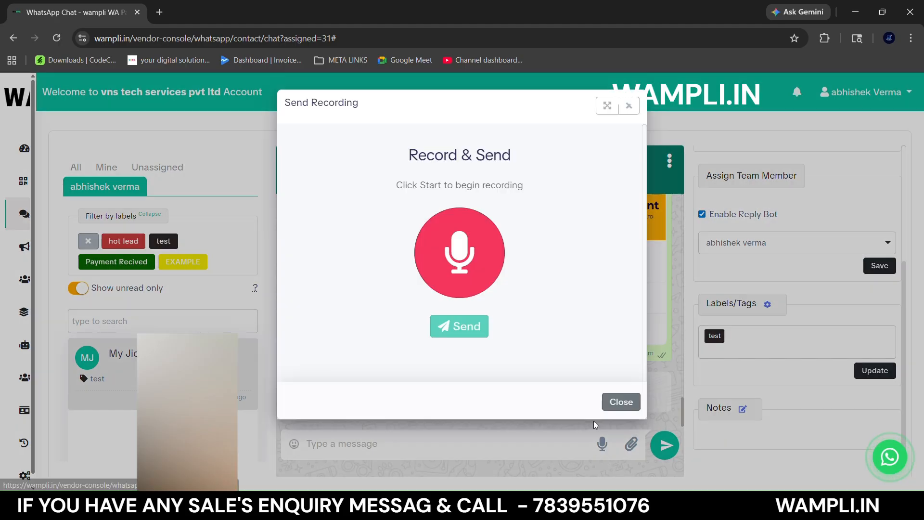
pyautogui.click(456, 252)
pyautogui.click(164, 225)
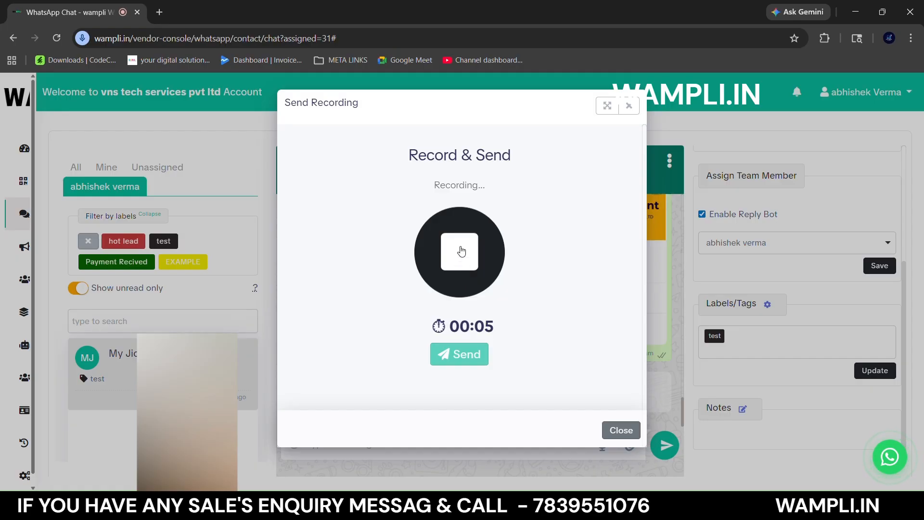
pyautogui.click(459, 251)
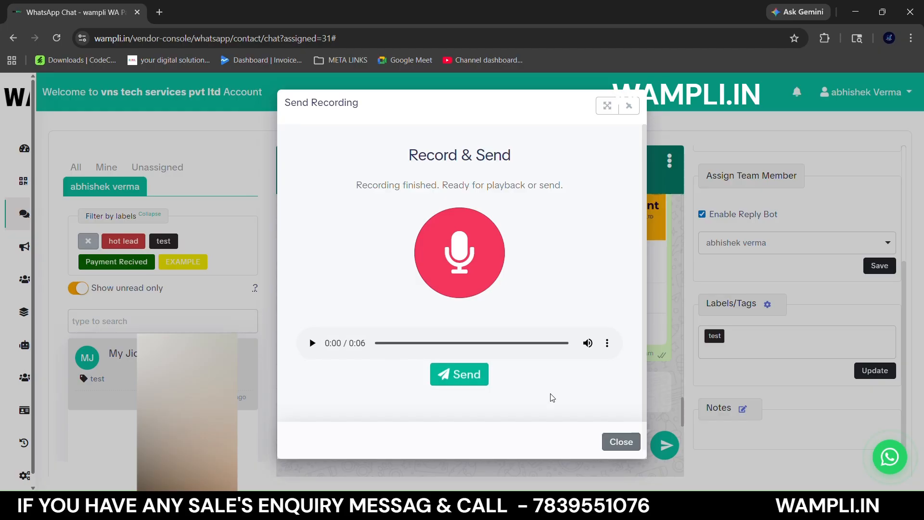
# - Close the voice recording without sending it and review the attachment options for the open chat
pyautogui.click(616, 443)
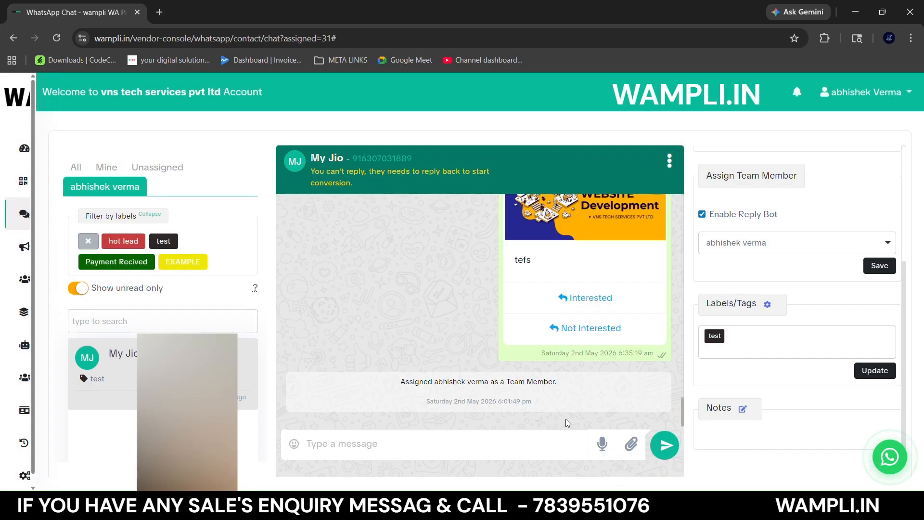
pyautogui.click(634, 440)
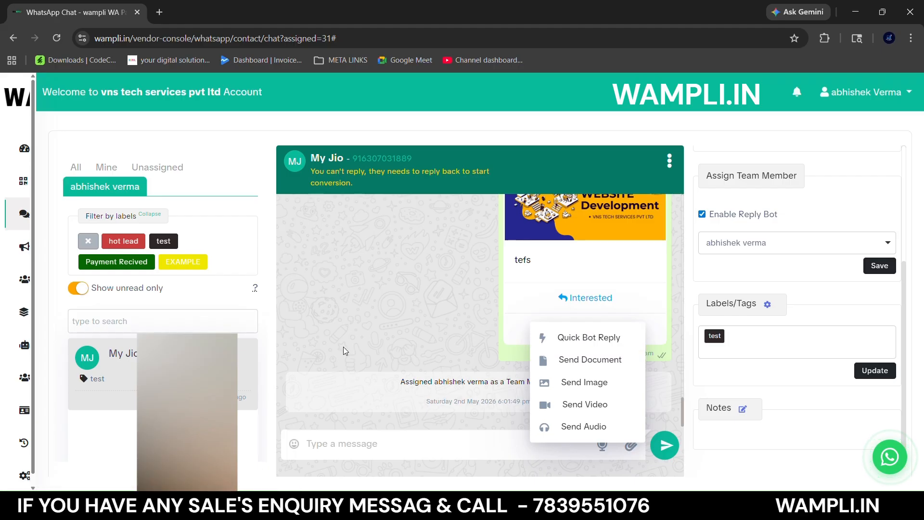
# - Start a new simple bot reply on the automation bots page, named TEST with the reply text "WELCOME TO VNS TECH"
pyautogui.moveTo(6, 345)
pyautogui.click(60, 344)
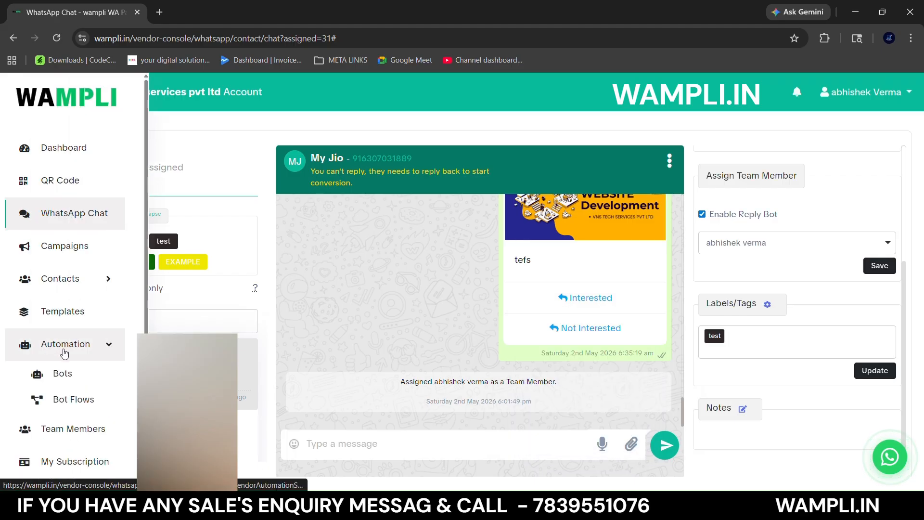
pyautogui.click(71, 380)
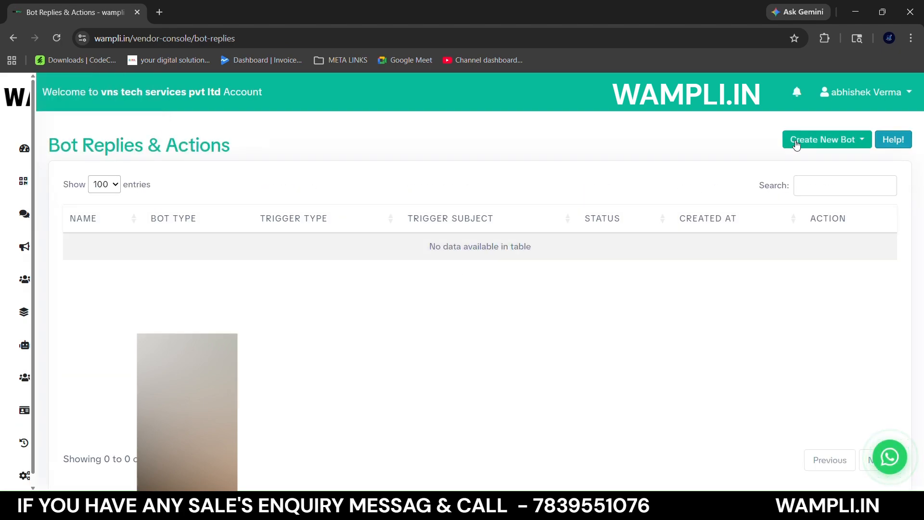
pyautogui.click(797, 144)
pyautogui.click(786, 164)
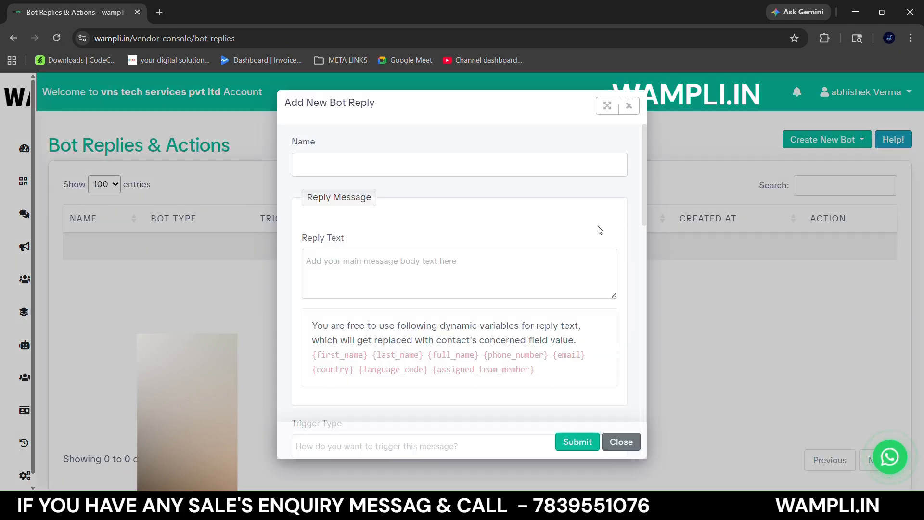
pyautogui.click(421, 170)
pyautogui.write('TEST')
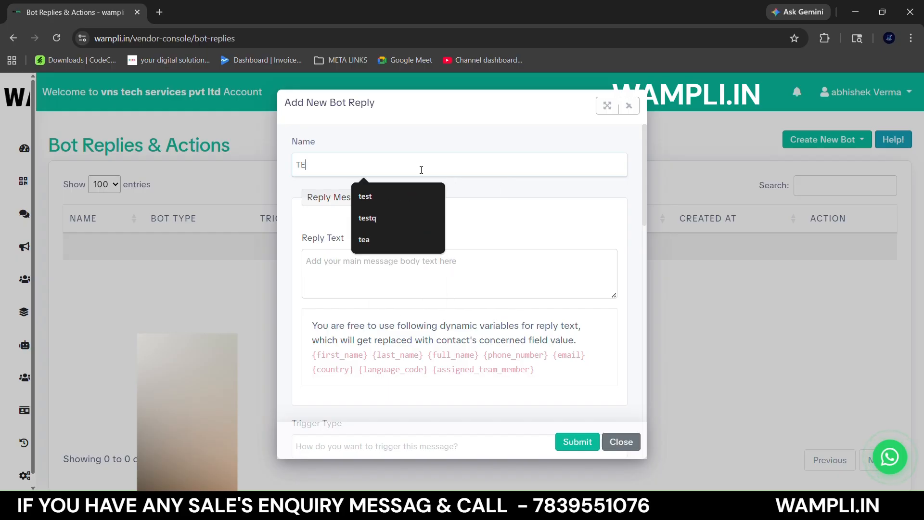
pyautogui.click(433, 270)
pyautogui.write('WELC')
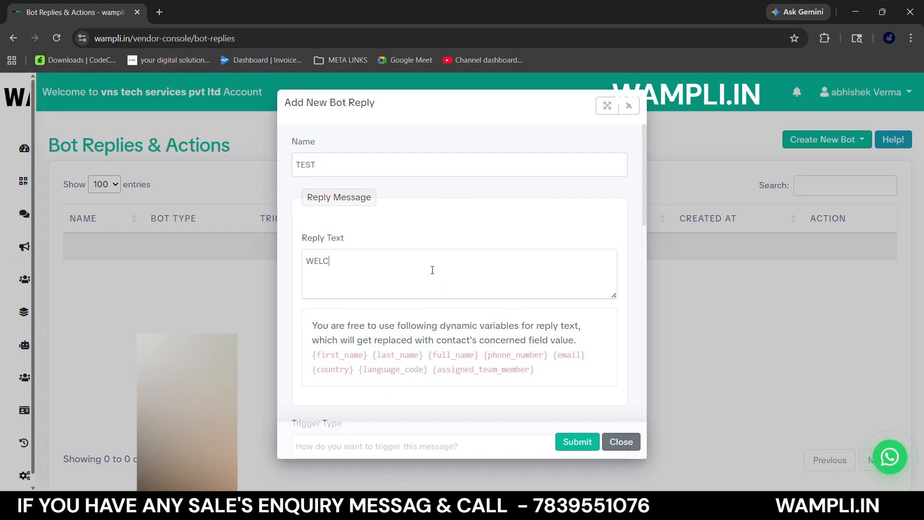
pyautogui.write('OME TO VNS TECH')
# - Set the bot reply's trigger type to Is with "i" as the trigger subject, and try to submit it
pyautogui.scroll(-4, 432, 270)
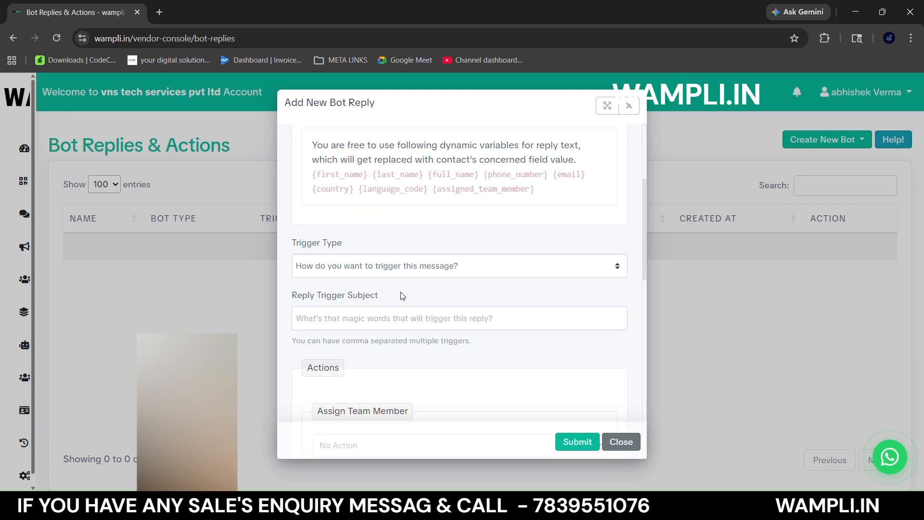
pyautogui.click(398, 270)
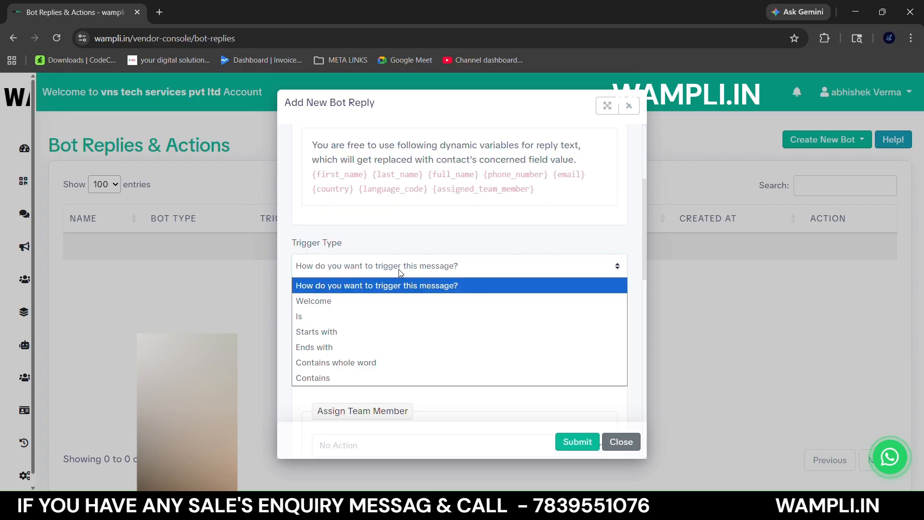
pyautogui.click(350, 317)
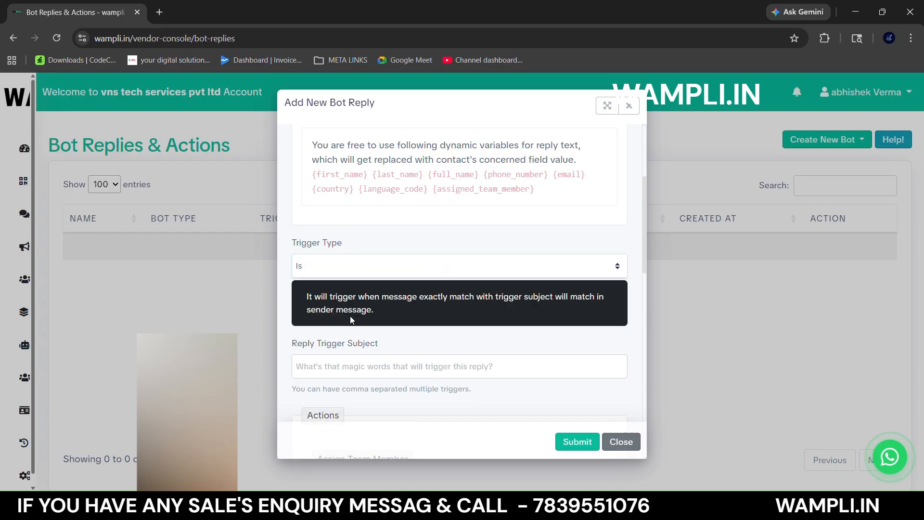
pyautogui.click(371, 359)
pyautogui.click(374, 293)
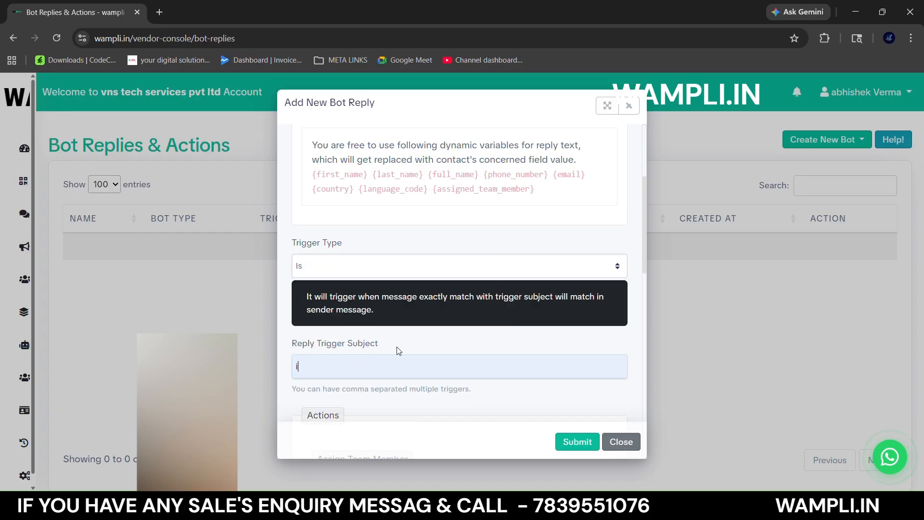
pyautogui.scroll(-5, 426, 366)
pyautogui.scroll(-3, 470, 344)
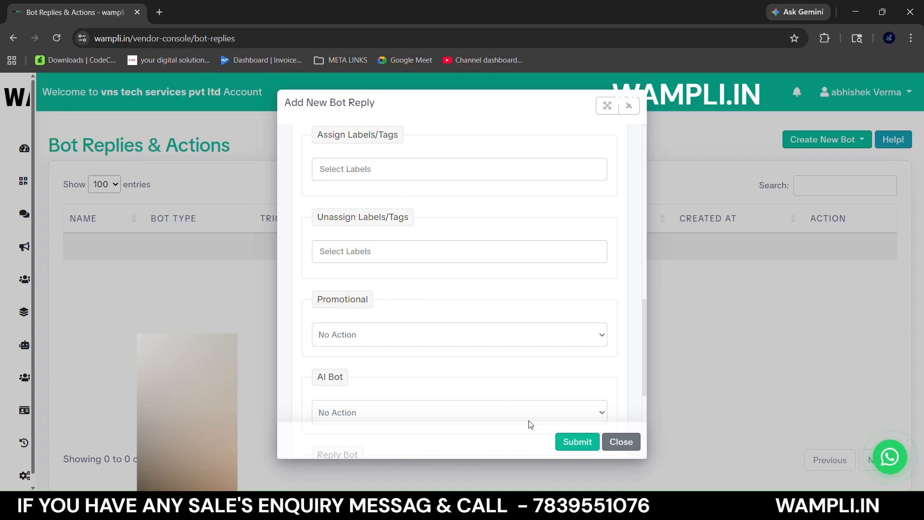
pyautogui.click(572, 441)
# - Change the bot reply's name to TEST2 and submit it
pyautogui.scroll(5, 443, 384)
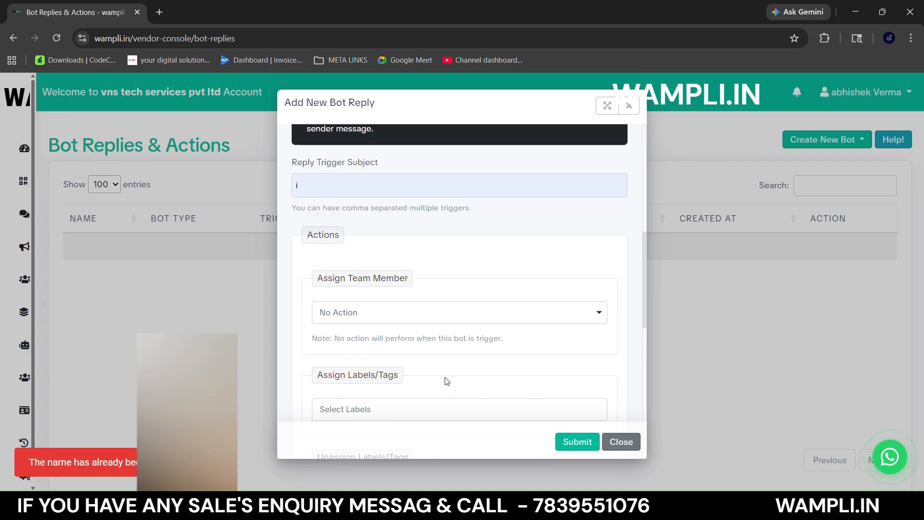
pyautogui.scroll(5, 356, 196)
pyautogui.scroll(3, 356, 197)
pyautogui.click(352, 166)
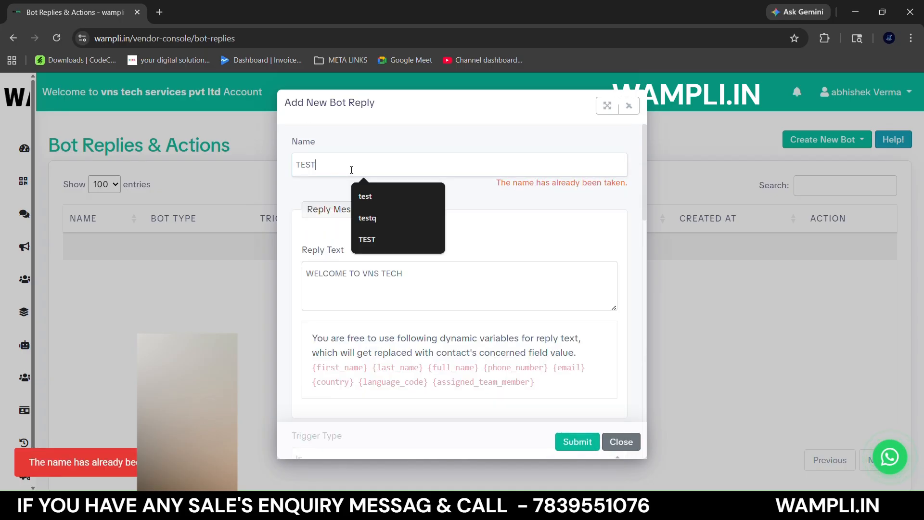
pyautogui.write('2')
pyautogui.click(569, 441)
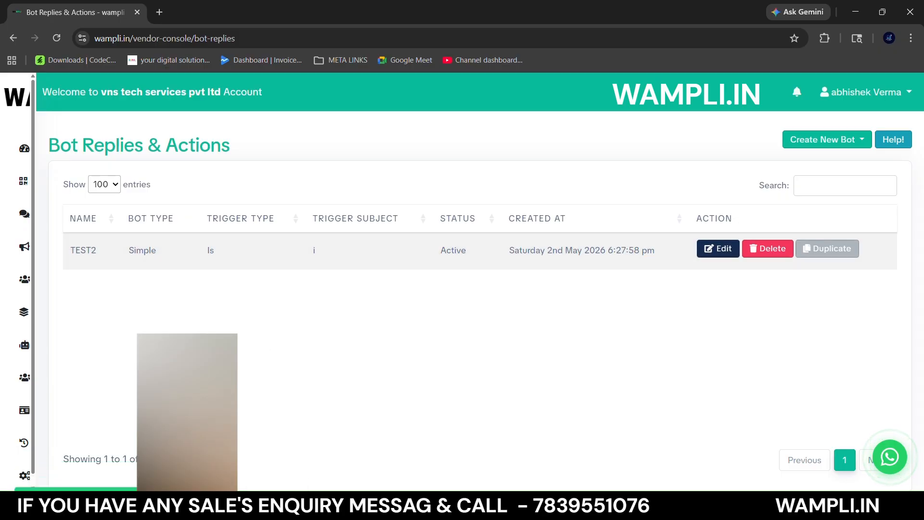
# - Return to the WhatsApp chat and send the TEST2 bot as a quick bot reply in the open conversation
pyautogui.moveTo(24, 348)
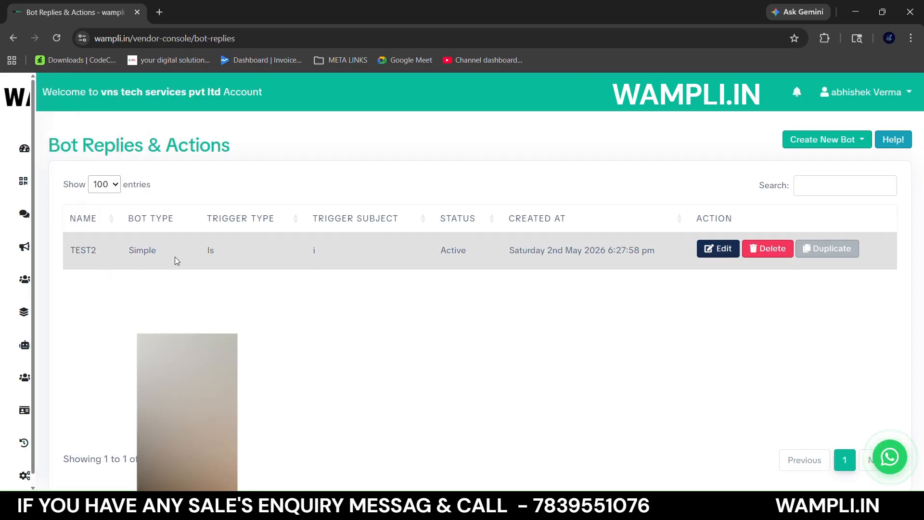
pyautogui.click(37, 223)
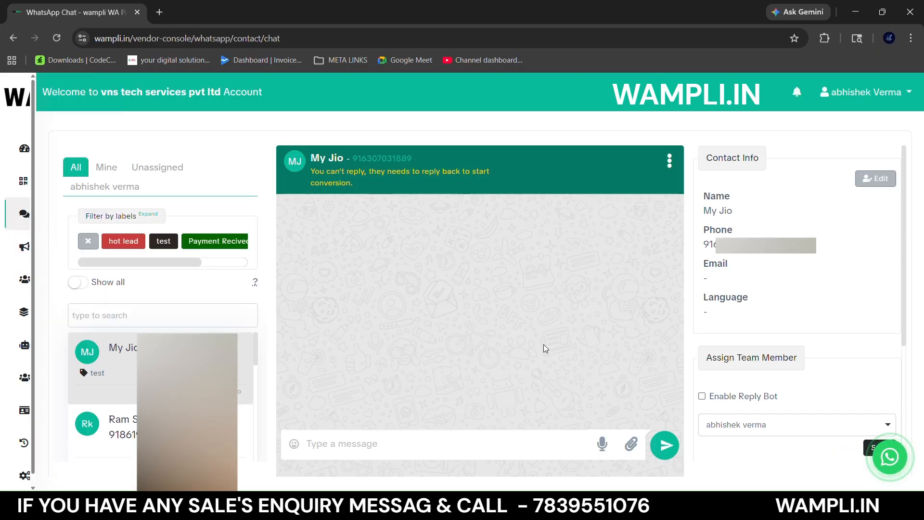
pyautogui.click(631, 441)
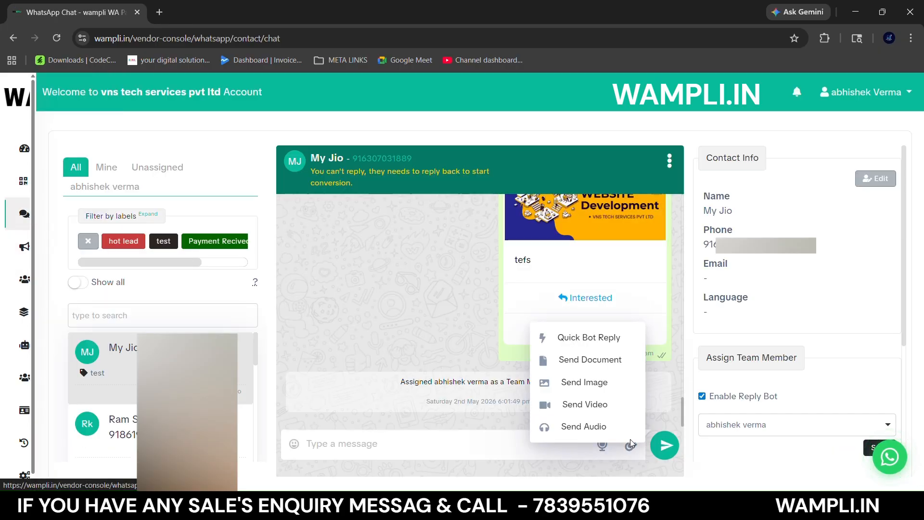
pyautogui.click(591, 338)
pyautogui.click(401, 169)
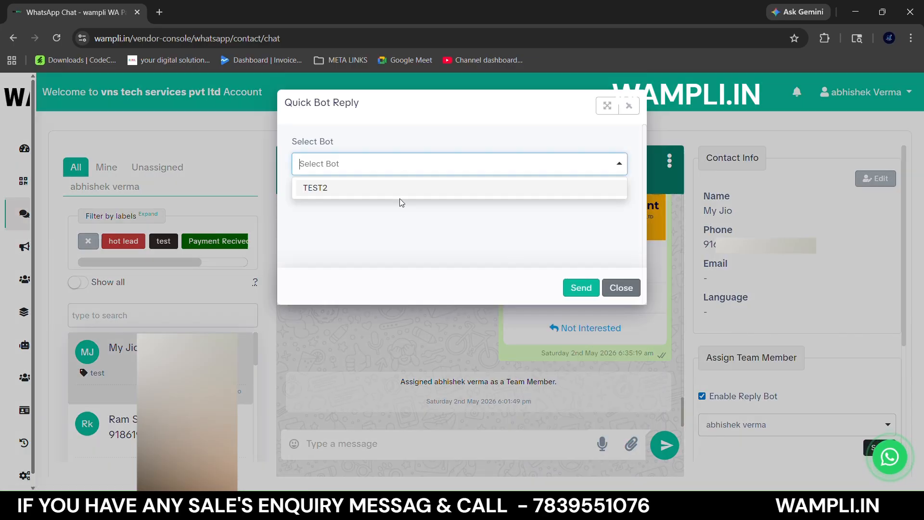
pyautogui.click(350, 189)
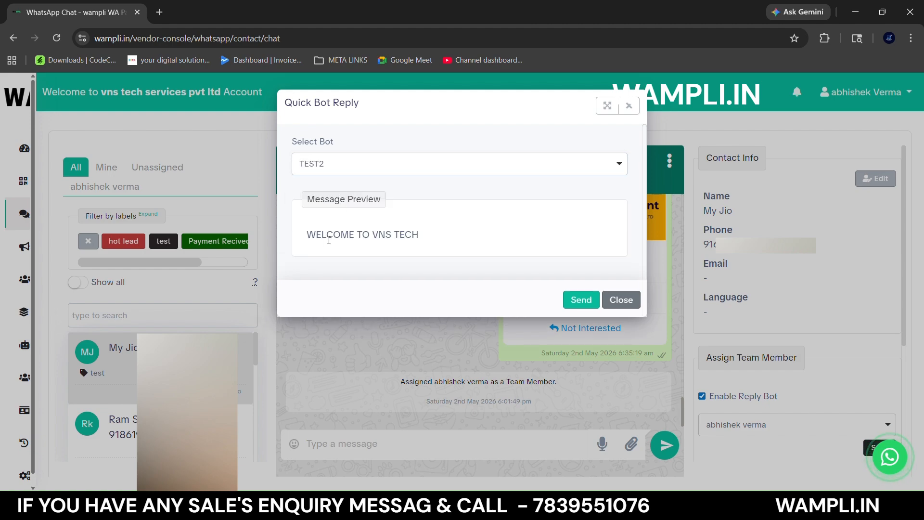
pyautogui.click(572, 304)
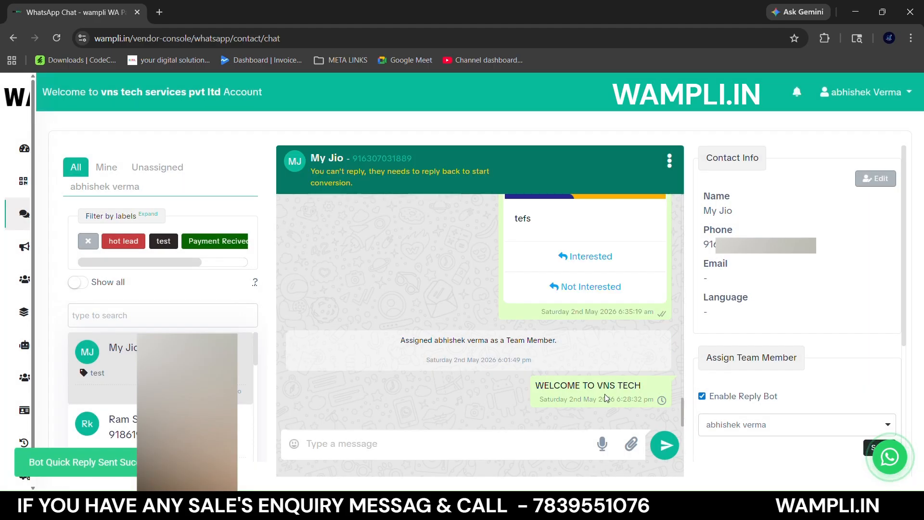
# - Examine the sent quick bot reply and the reply restriction notice in the conversation header
pyautogui.tripleClick(575, 386)
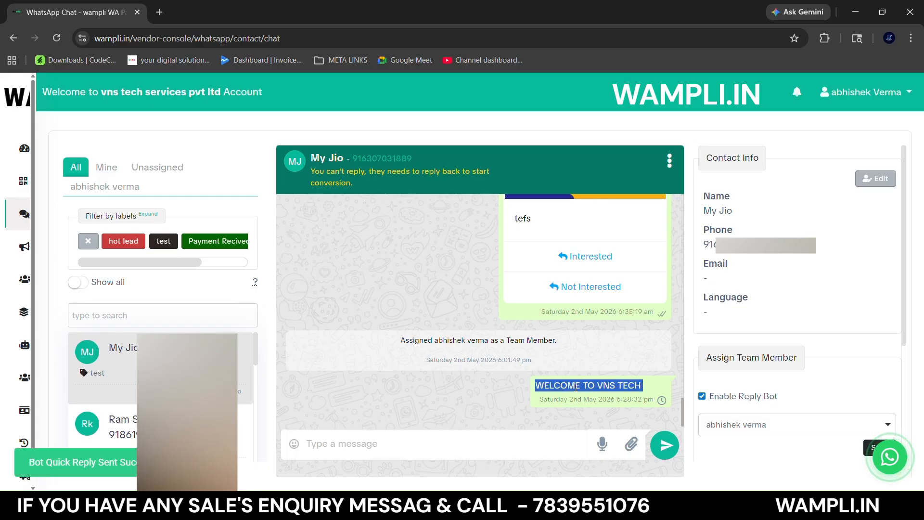
pyautogui.moveTo(355, 188); pyautogui.dragTo(312, 173)
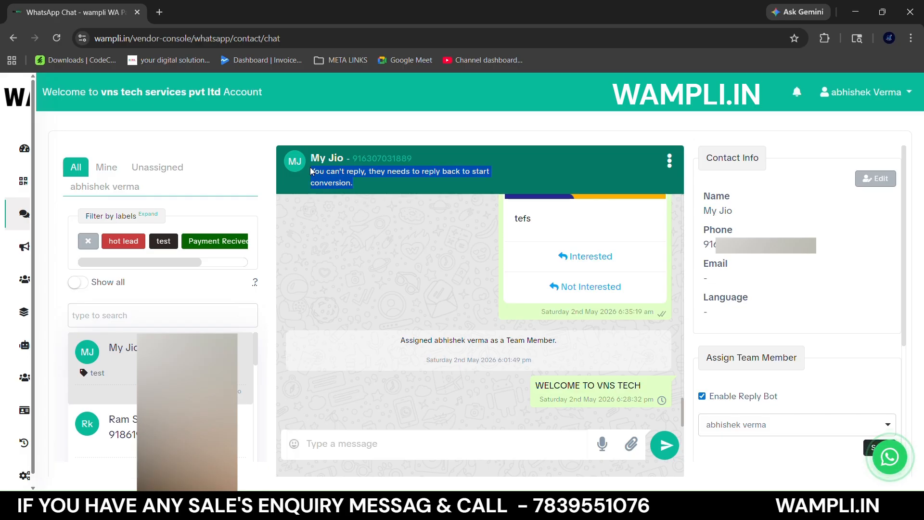
pyautogui.moveTo(351, 185); pyautogui.dragTo(320, 175)
pyautogui.click(383, 240)
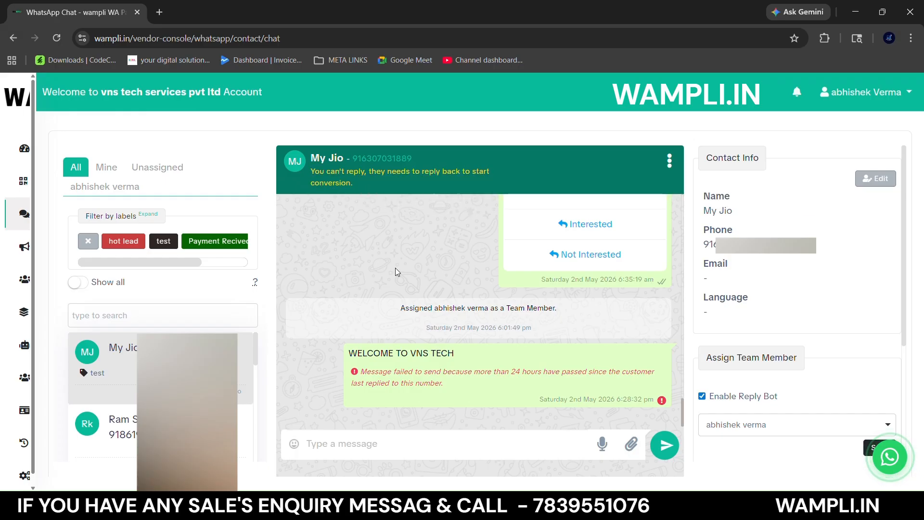
pyautogui.moveTo(455, 354); pyautogui.dragTo(368, 357)
pyautogui.click(364, 355)
pyautogui.tripleClick(438, 358)
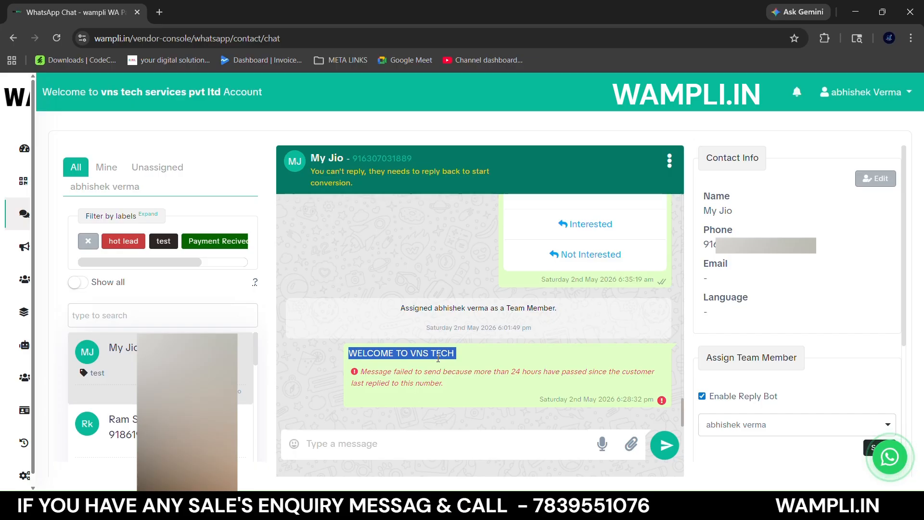
# - Review the fields of a new Advance Interactive bot reply on the bots page and close the form without submitting it
pyautogui.moveTo(24, 343)
pyautogui.click(66, 344)
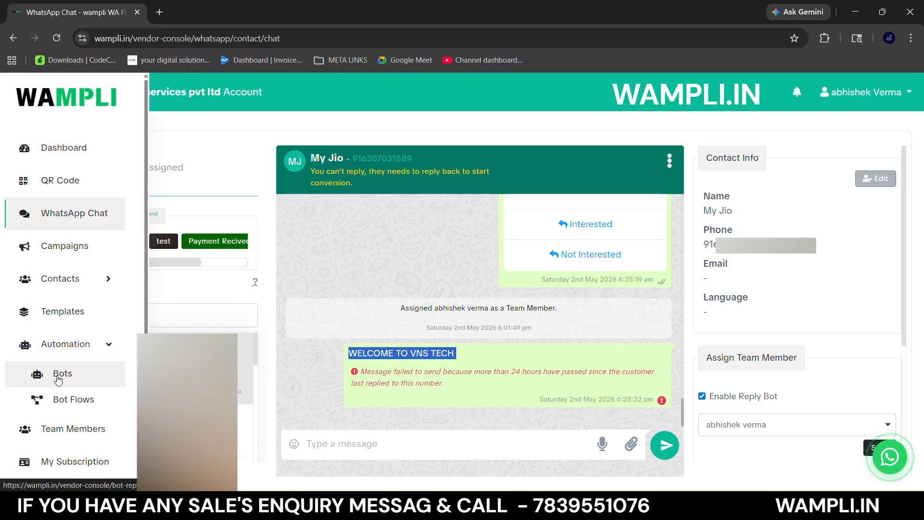
pyautogui.click(67, 374)
pyautogui.click(801, 140)
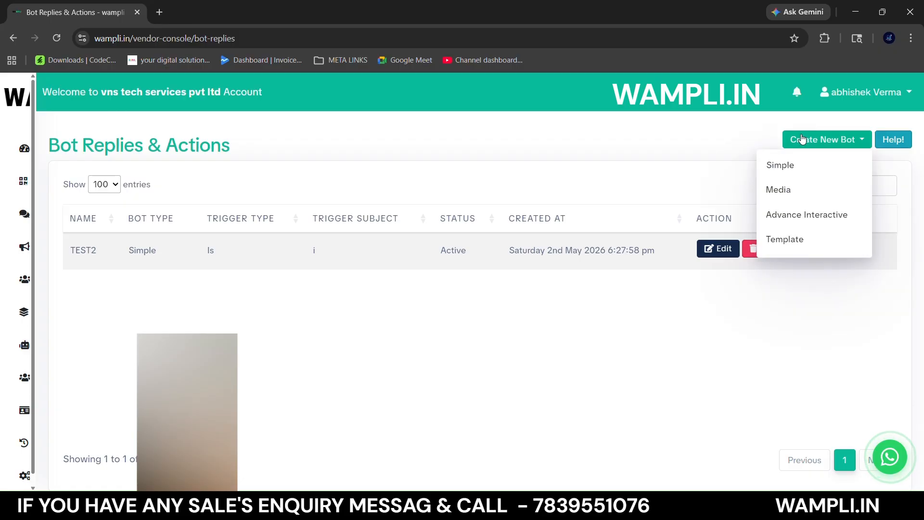
pyautogui.click(785, 215)
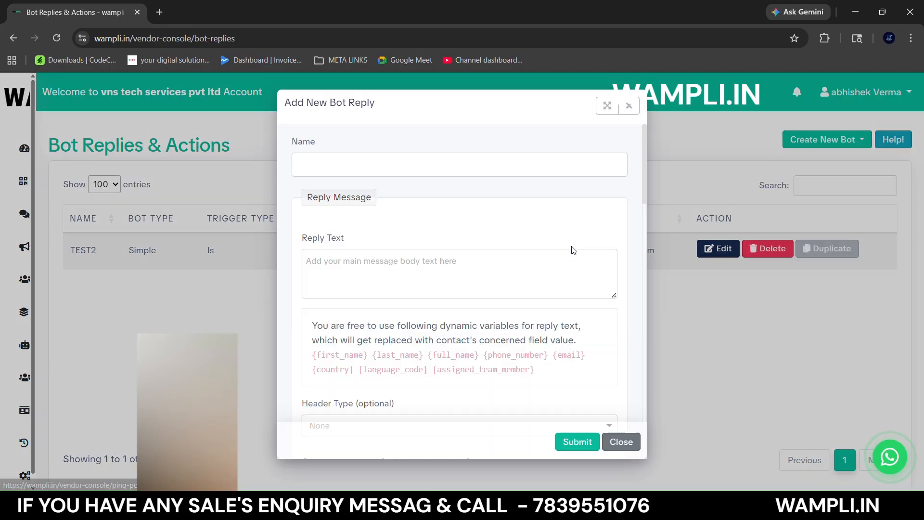
pyautogui.scroll(-5, 414, 279)
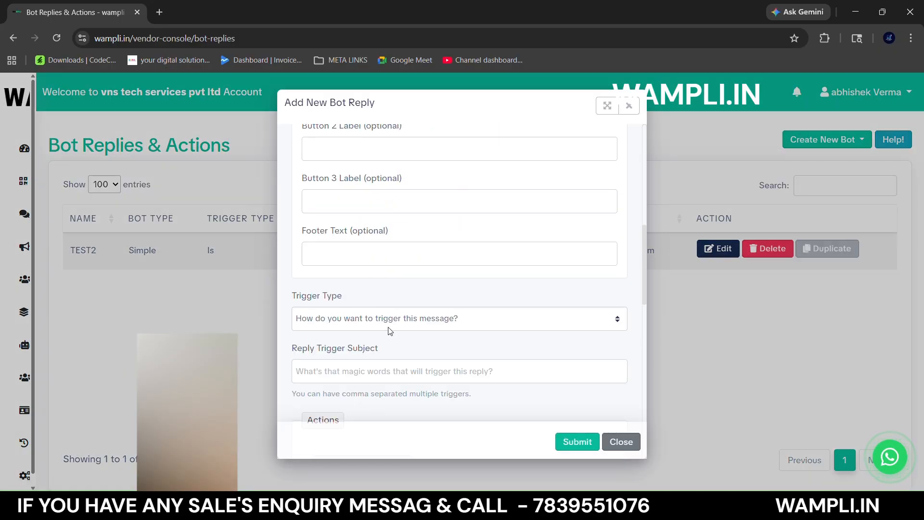
pyautogui.click(629, 444)
# - Return to the WhatsApp chat, open the current contact's details for editing, and set the country to India
pyautogui.moveTo(24, 376)
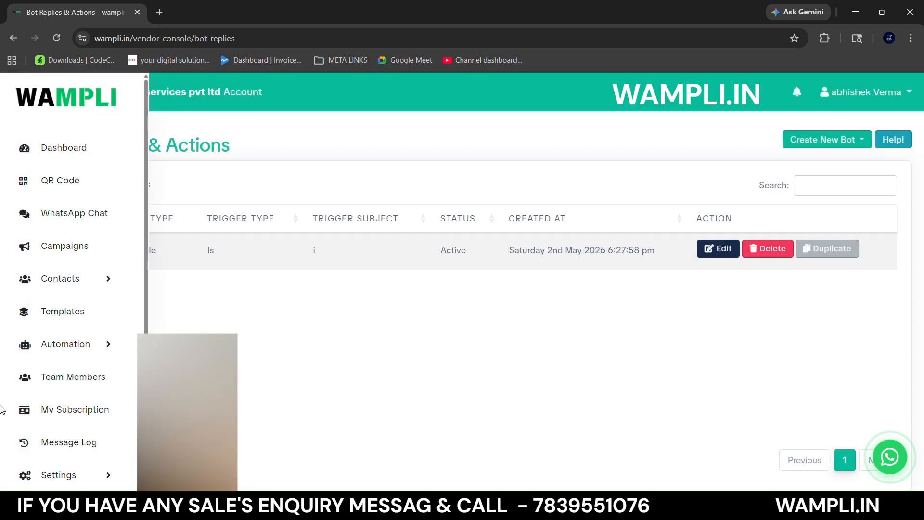
pyautogui.click(72, 213)
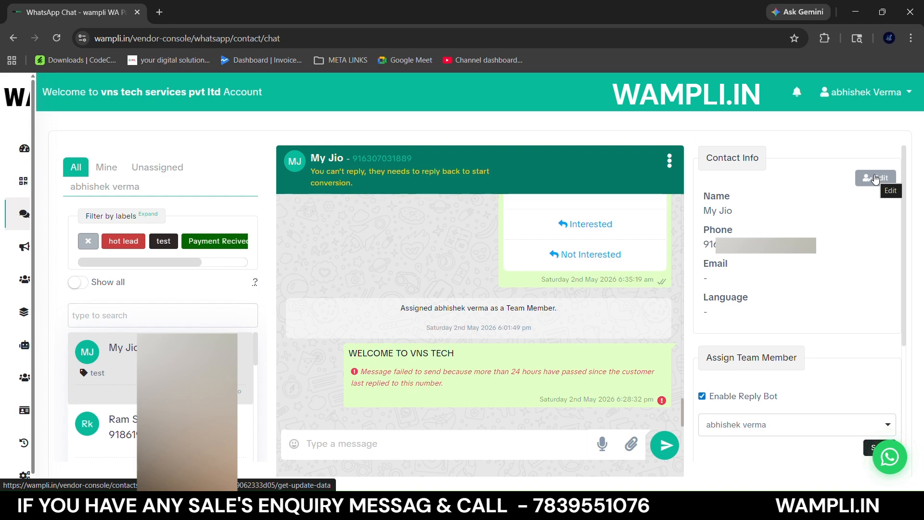
pyautogui.click(875, 179)
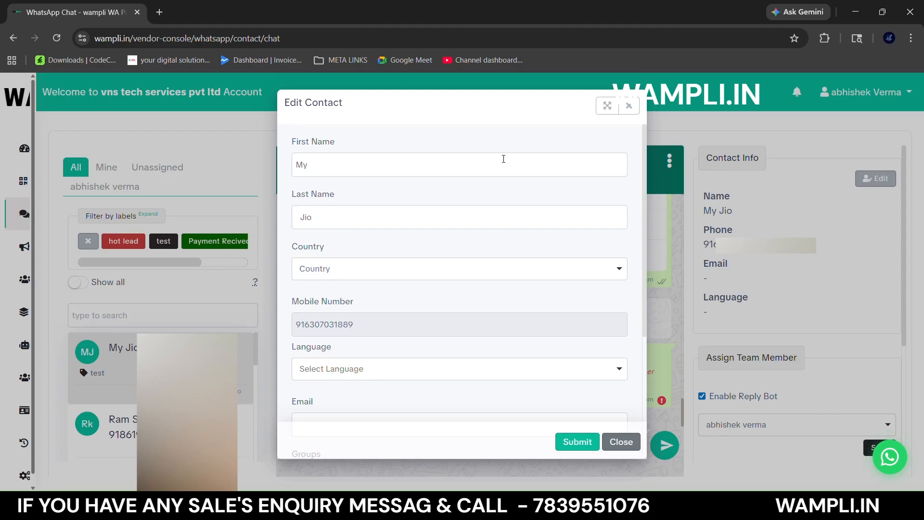
pyautogui.doubleClick(373, 173)
pyautogui.click(373, 172)
pyautogui.doubleClick(366, 225)
pyautogui.click(347, 271)
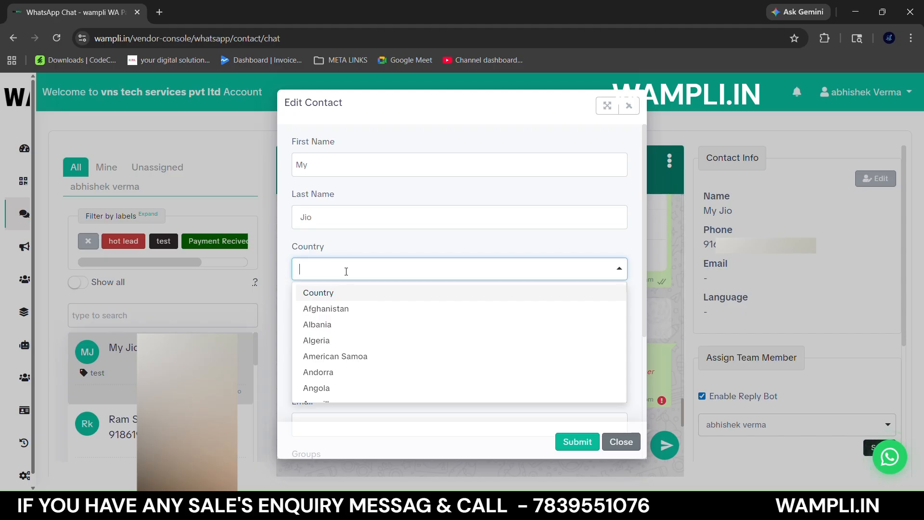
pyautogui.write('IND')
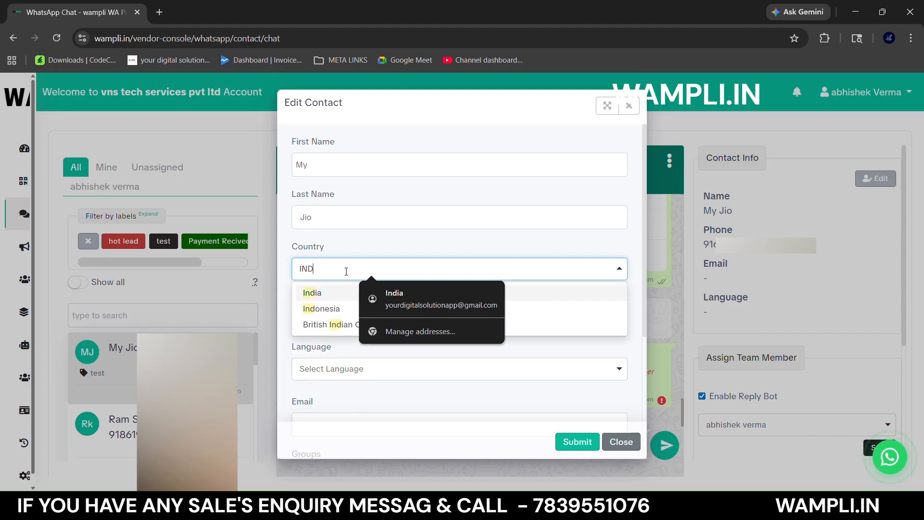
pyautogui.click(329, 296)
pyautogui.scroll(-2, 369, 327)
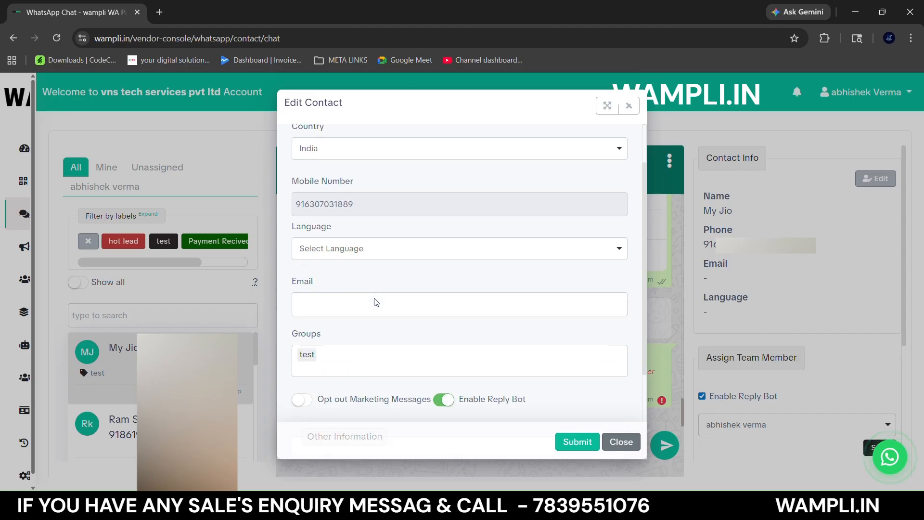
# - Set the contact's language to English (US) (en_US) and fill in the contact's email address
pyautogui.click(394, 248)
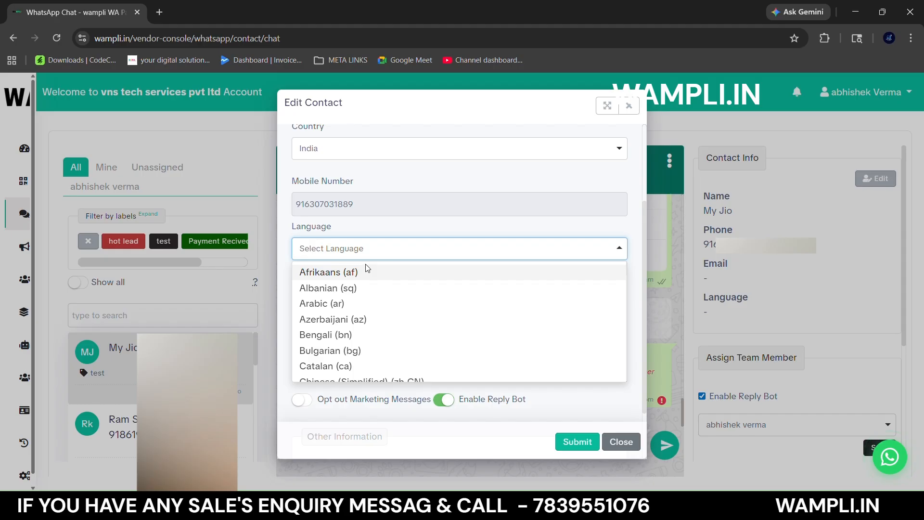
pyautogui.write('ENG')
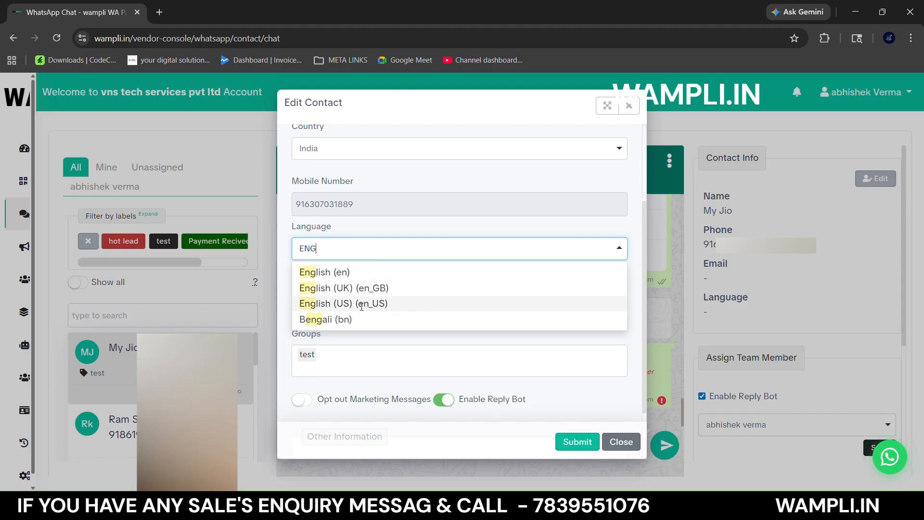
pyautogui.click(362, 303)
pyautogui.click(367, 304)
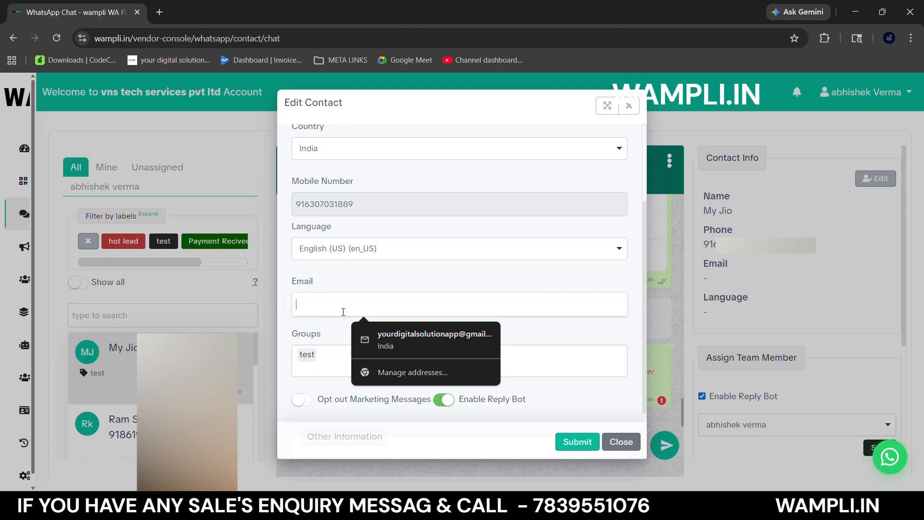
pyautogui.write('WE')
pyautogui.click(370, 332)
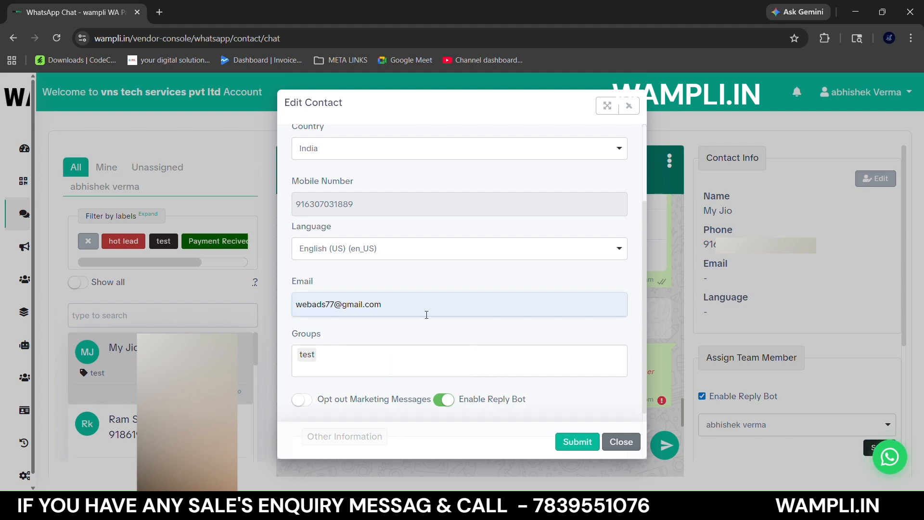
# - Remove the test group from the contact and close the edit form without submitting it
pyautogui.scroll(-2, 427, 315)
pyautogui.click(352, 304)
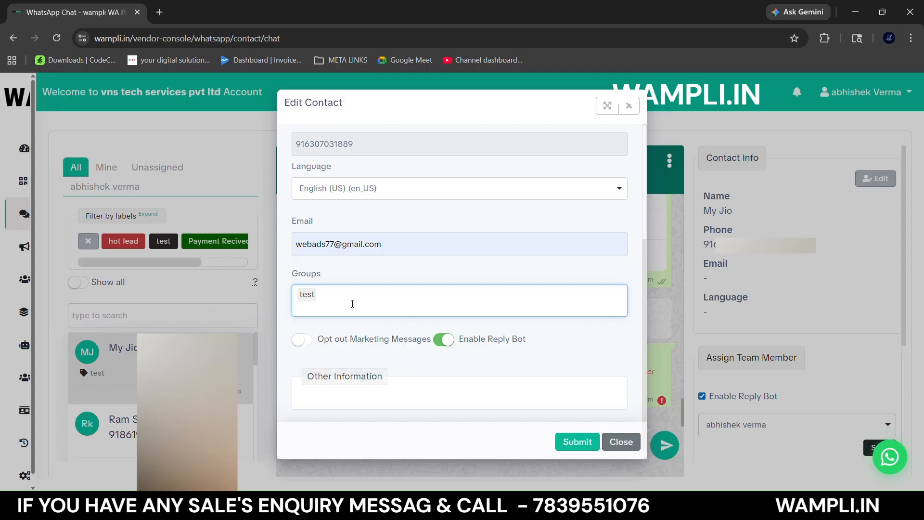
pyautogui.press('BackSpace')
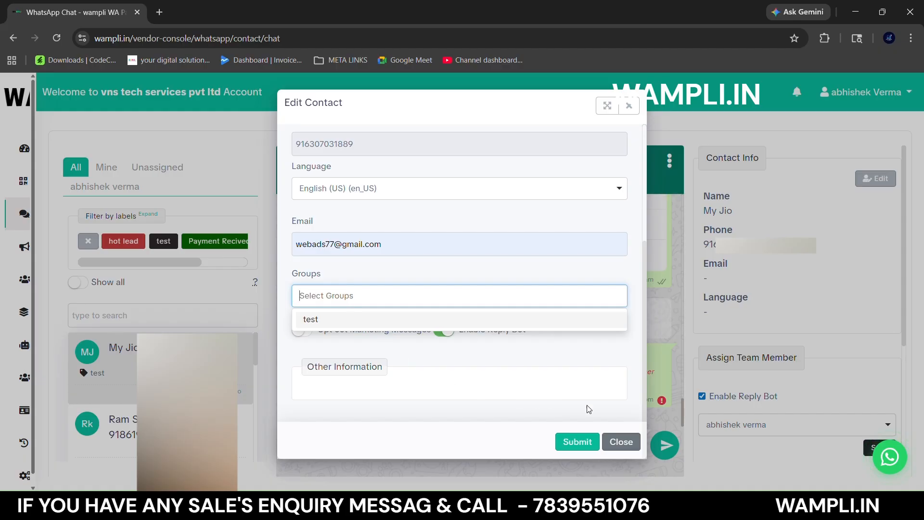
pyautogui.click(620, 442)
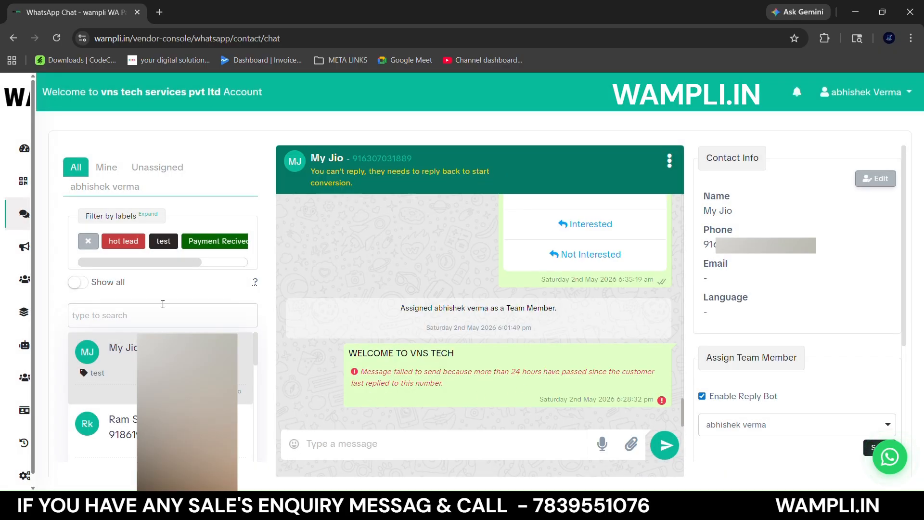
# - Create a new contact group titled NEW TEST with no description on the Contact Groups page
pyautogui.moveTo(8, 271)
pyautogui.click(48, 279)
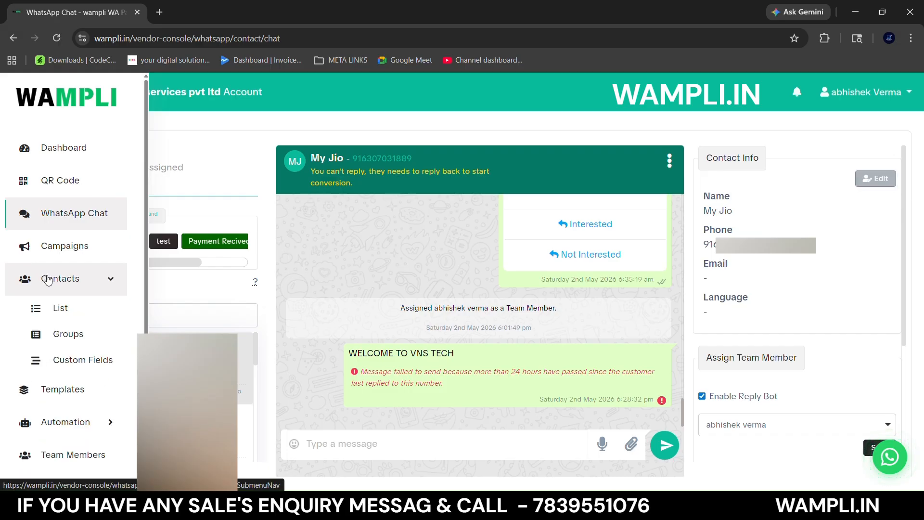
pyautogui.click(56, 333)
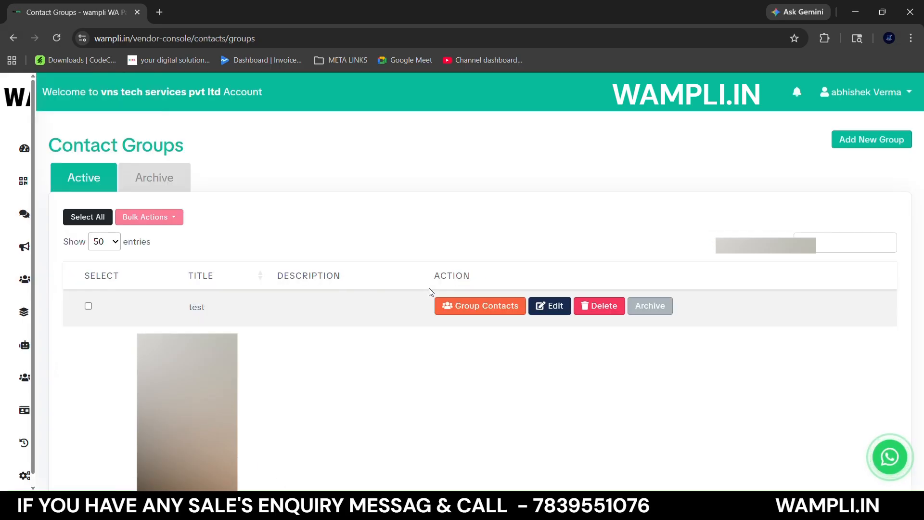
pyautogui.click(857, 146)
pyautogui.write('NE')
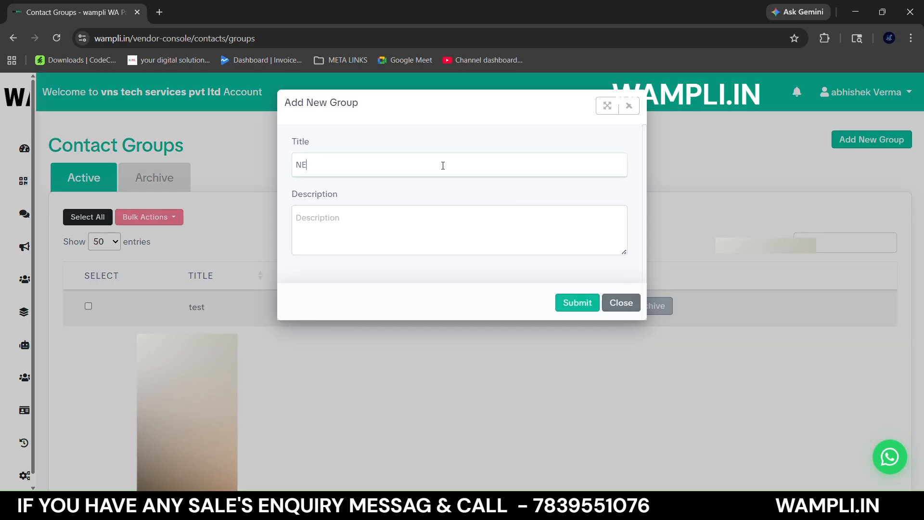
pyautogui.write('W TEST')
pyautogui.click(435, 223)
pyautogui.click(577, 304)
# - Return to the WhatsApp chat, open the current contact's details for editing, and add the NEW TEST group
pyautogui.click(44, 212)
pyautogui.click(876, 183)
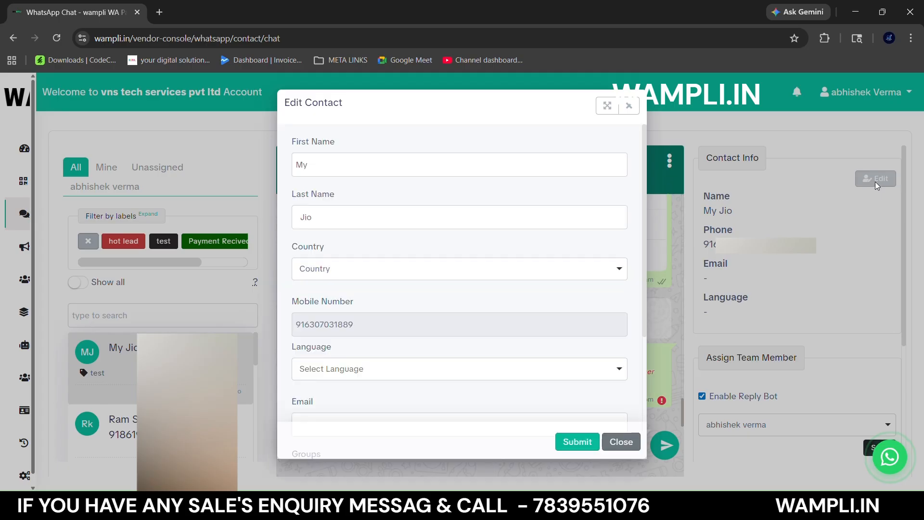
pyautogui.scroll(-4, 492, 313)
pyautogui.click(369, 302)
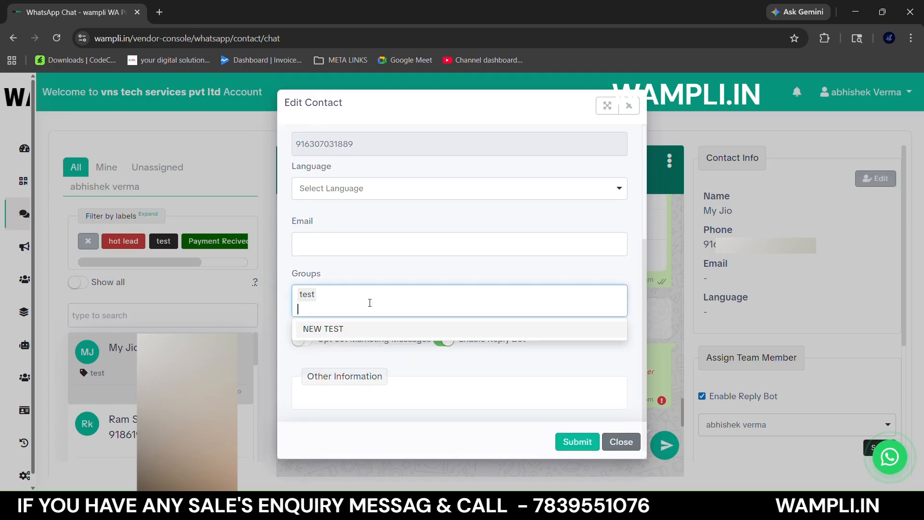
pyautogui.click(343, 330)
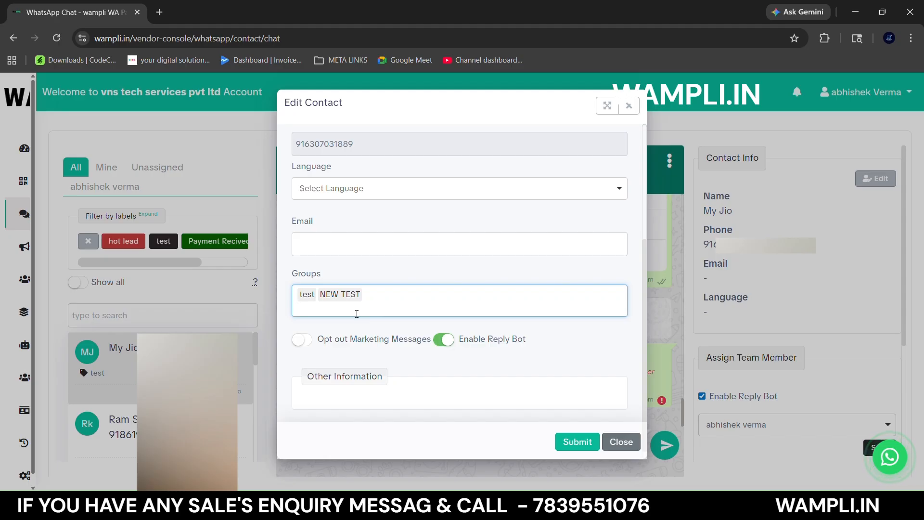
# - Opt the contact out of marketing messages, disable its reply bot, and close the edit form without submitting it
pyautogui.click(302, 340)
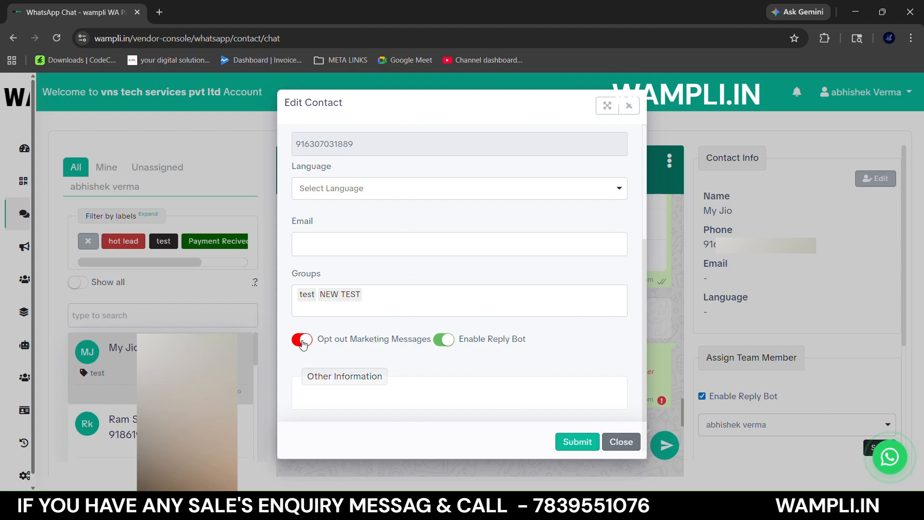
pyautogui.click(445, 340)
pyautogui.scroll(-1, 451, 354)
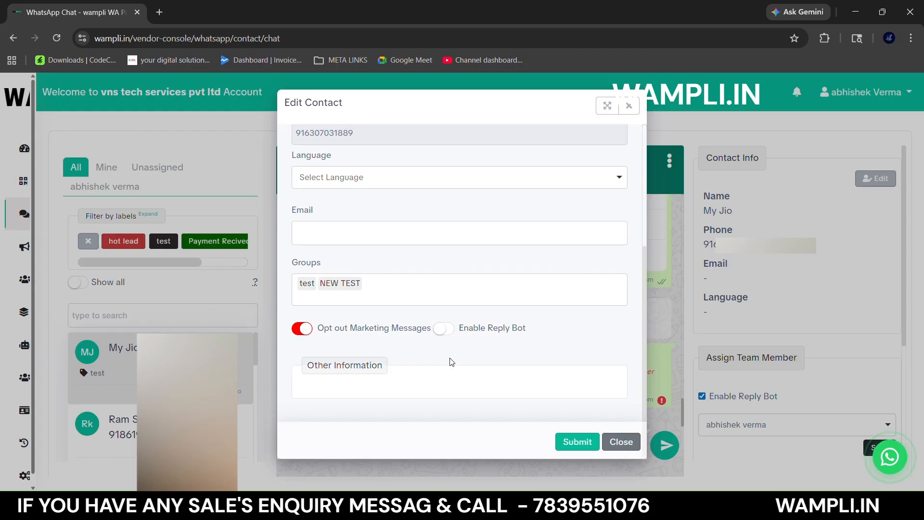
pyautogui.moveTo(292, 364)
pyautogui.mouseDown()
pyautogui.moveTo(384, 369)
pyautogui.moveTo(303, 363)
pyautogui.mouseUp()
pyautogui.click(401, 361)
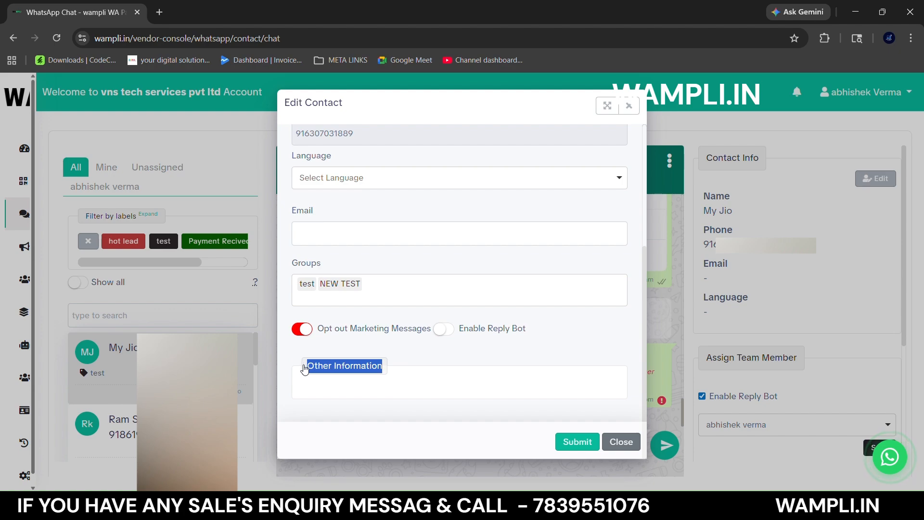
pyautogui.click(292, 360)
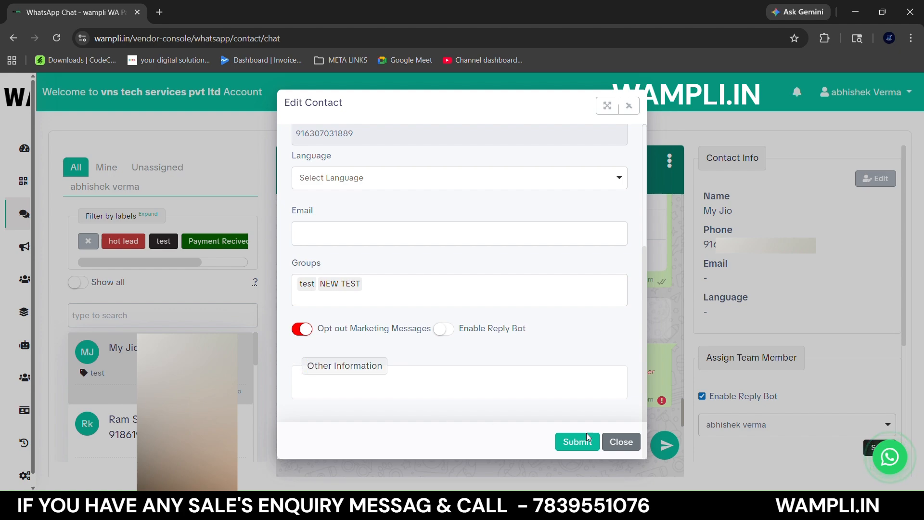
pyautogui.click(605, 442)
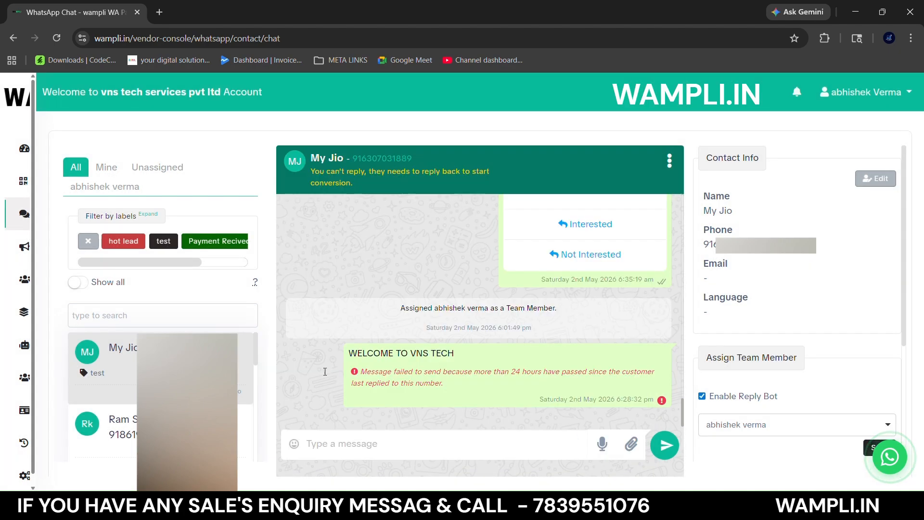
# - Create a contact custom field with the input name birthdate and the input type Date
pyautogui.click(59, 282)
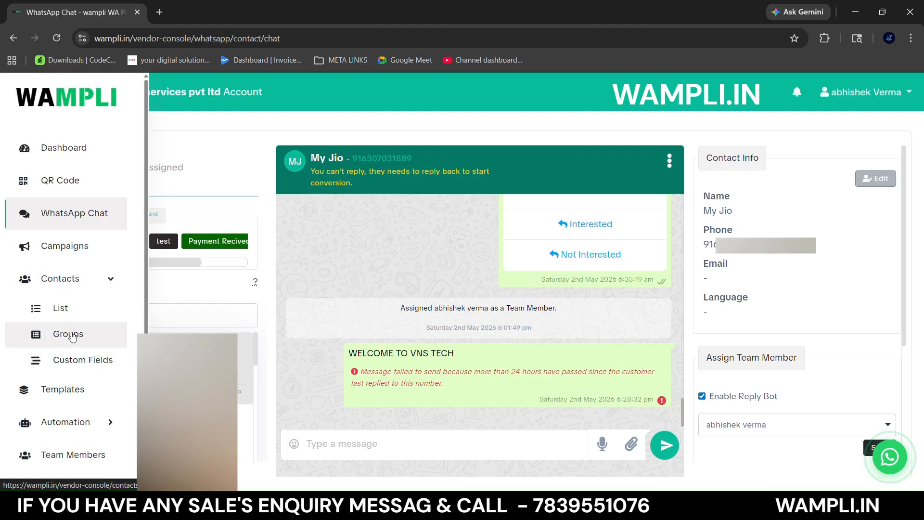
pyautogui.click(68, 359)
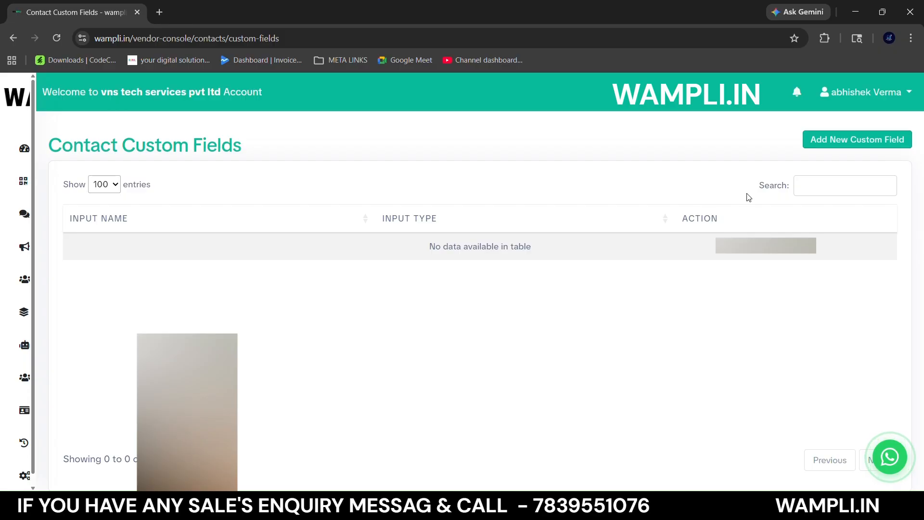
pyautogui.click(822, 139)
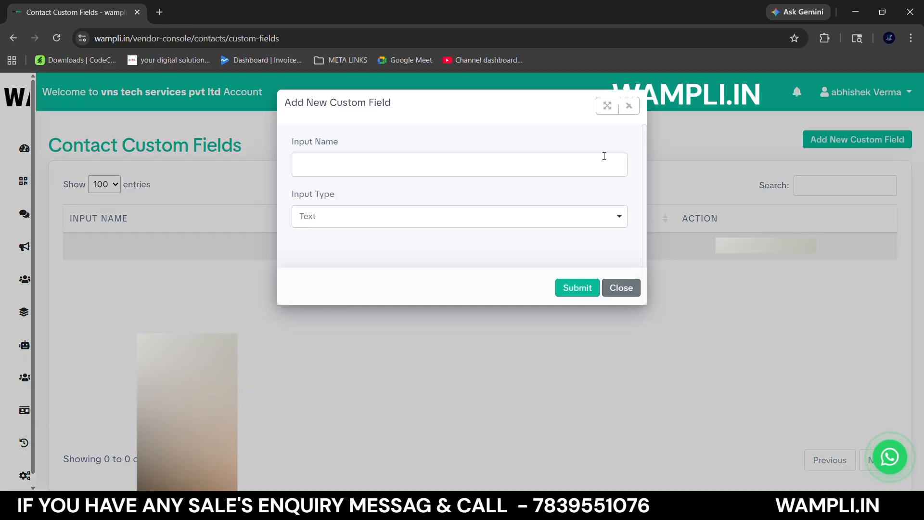
pyautogui.click(580, 165)
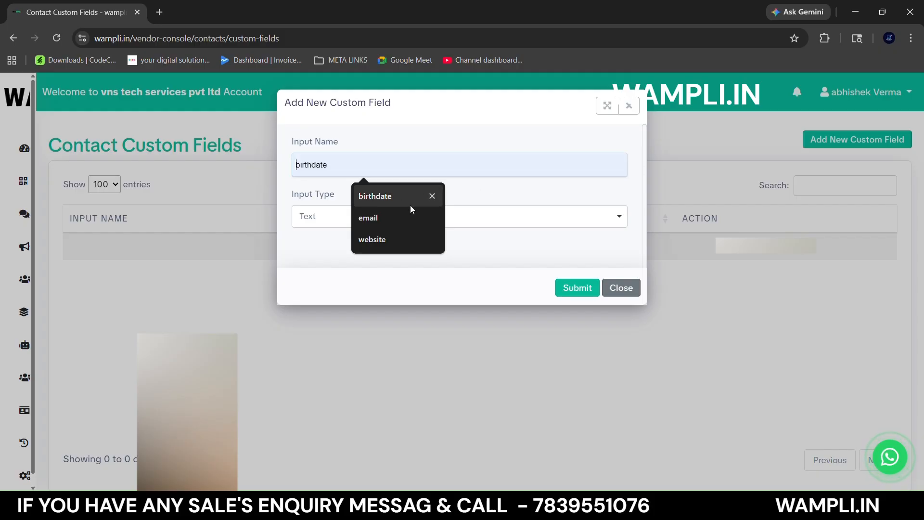
pyautogui.click(390, 197)
pyautogui.click(364, 213)
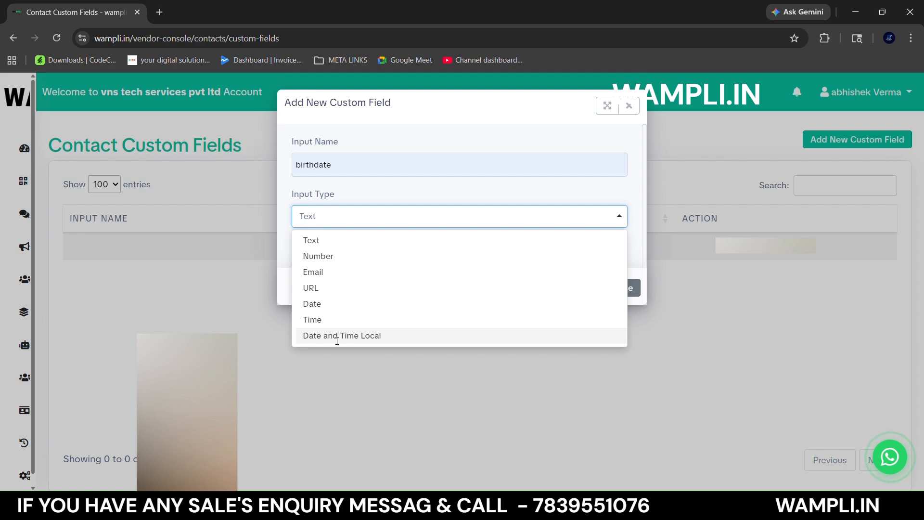
pyautogui.click(322, 304)
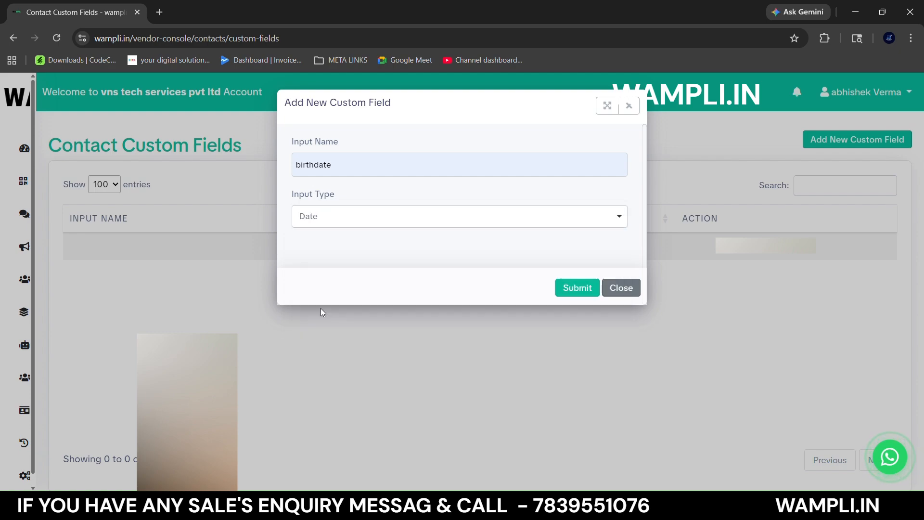
pyautogui.click(578, 287)
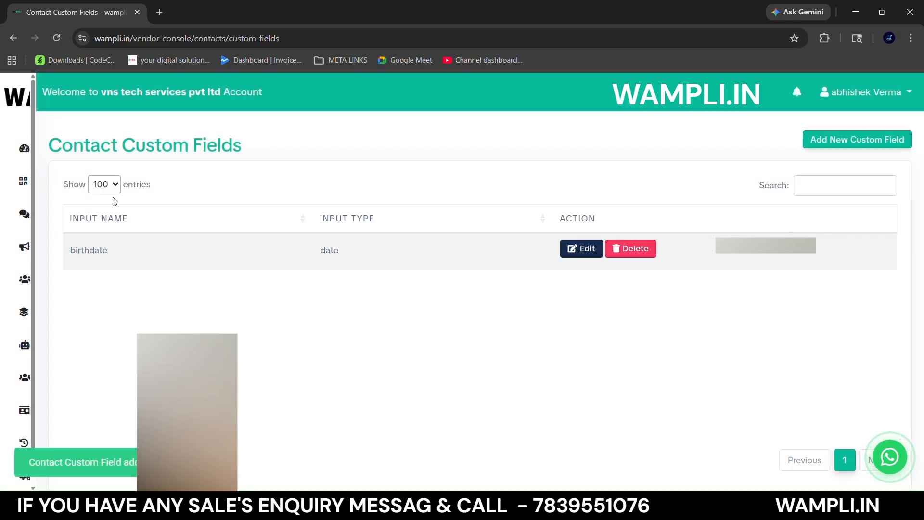
# - Return to the WhatsApp chat, open the current contact's details for editing, and pick a date in the birthdate custom field
pyautogui.click(68, 212)
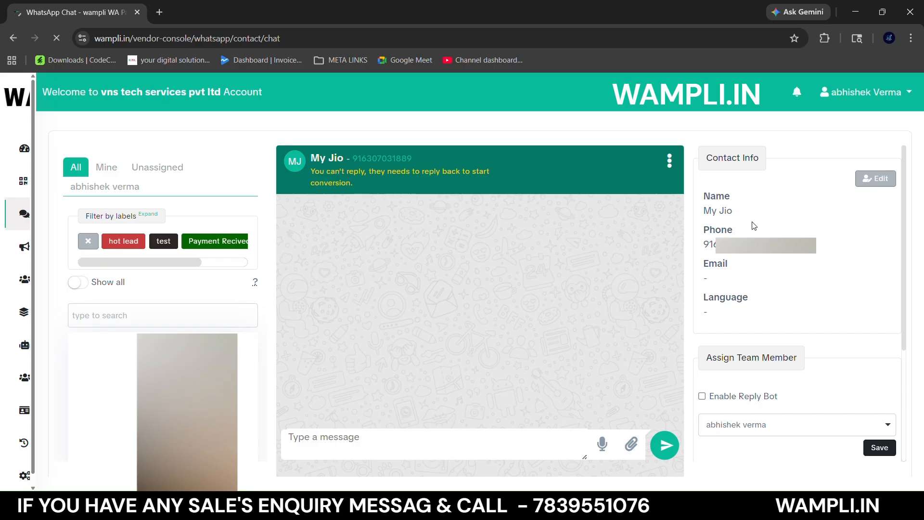
pyautogui.click(875, 179)
pyautogui.scroll(-4, 501, 272)
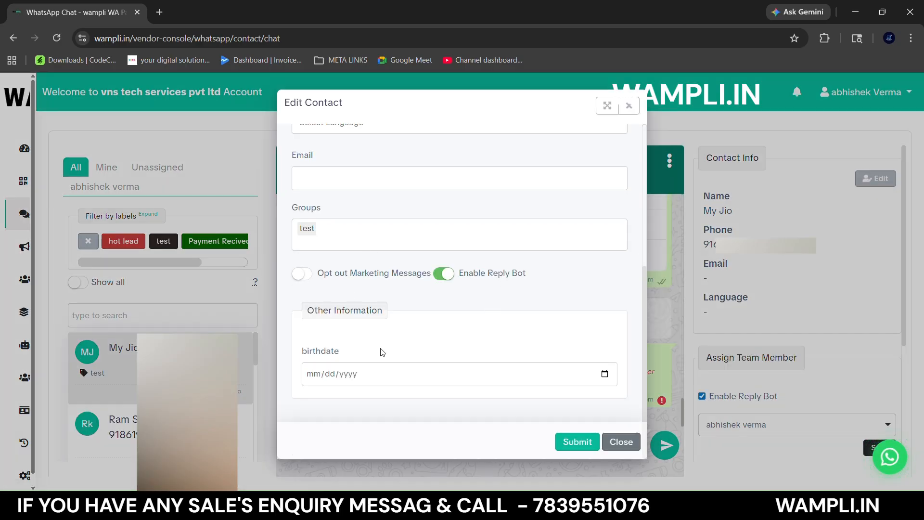
pyautogui.click(307, 353)
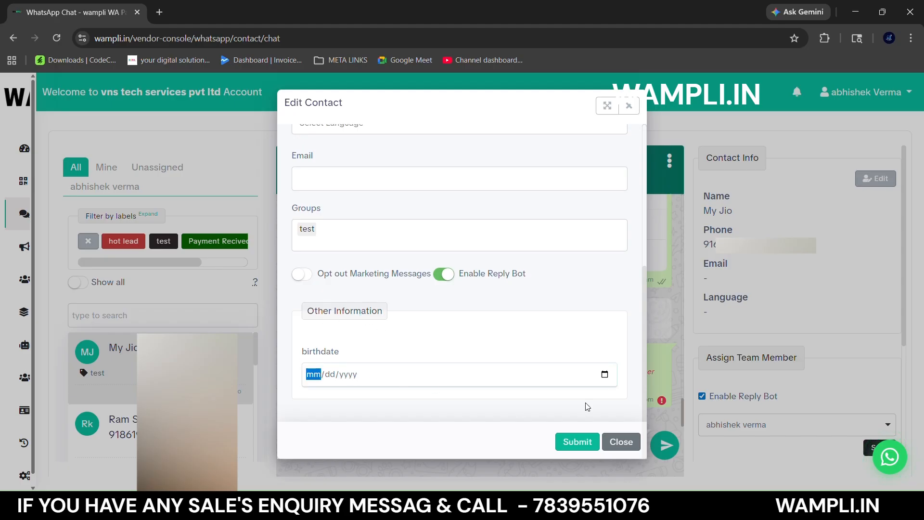
pyautogui.click(604, 375)
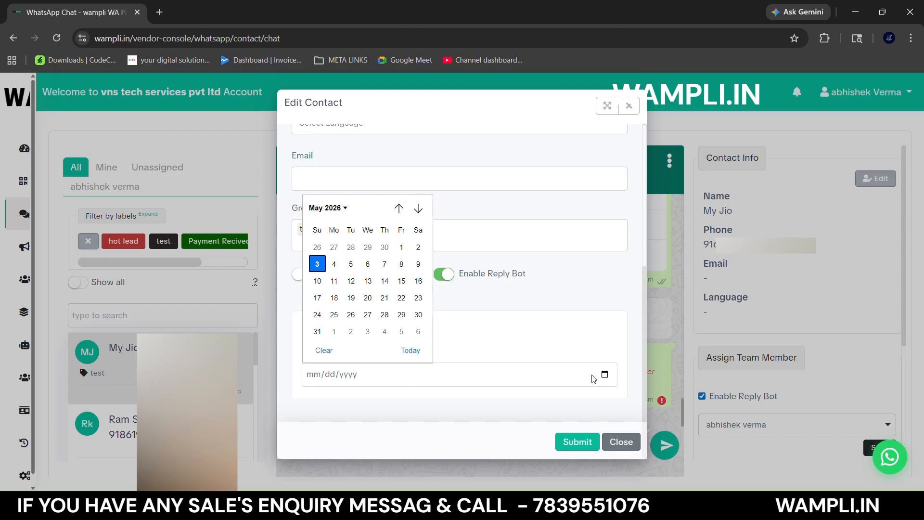
pyautogui.click(387, 301)
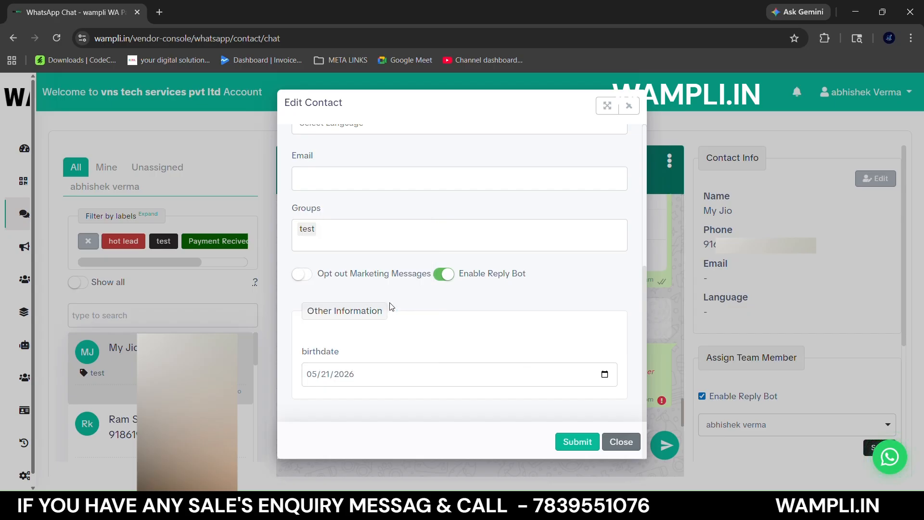
# - Try to submit the edited contact details and review the form's fields for missing required entries
pyautogui.click(573, 442)
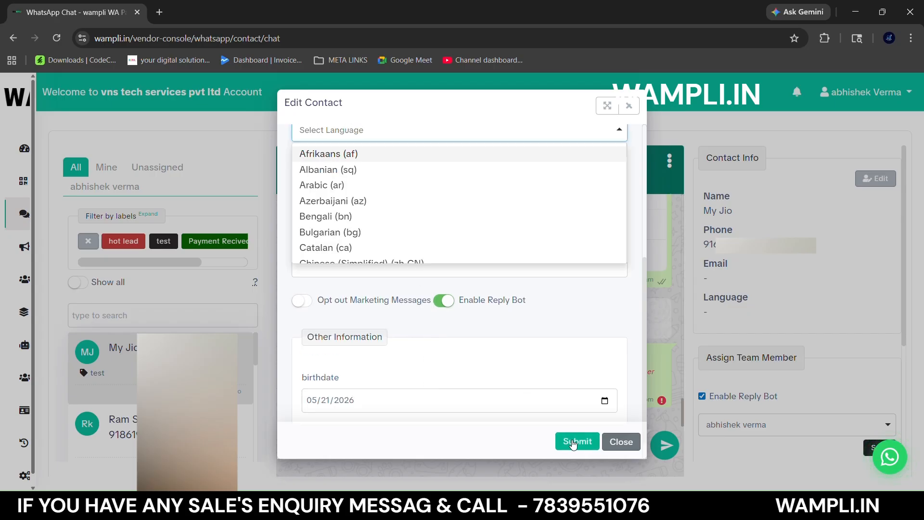
pyautogui.click(283, 374)
pyautogui.scroll(3, 324, 318)
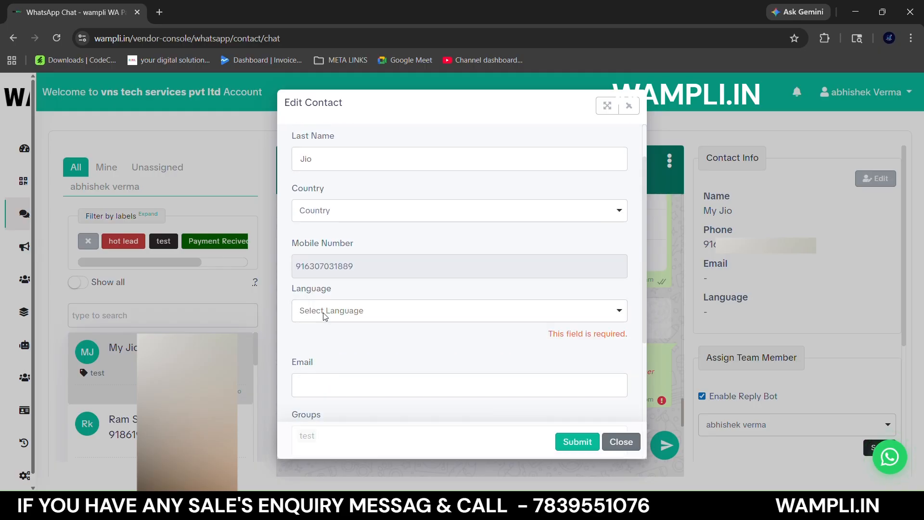
pyautogui.scroll(1, 356, 314)
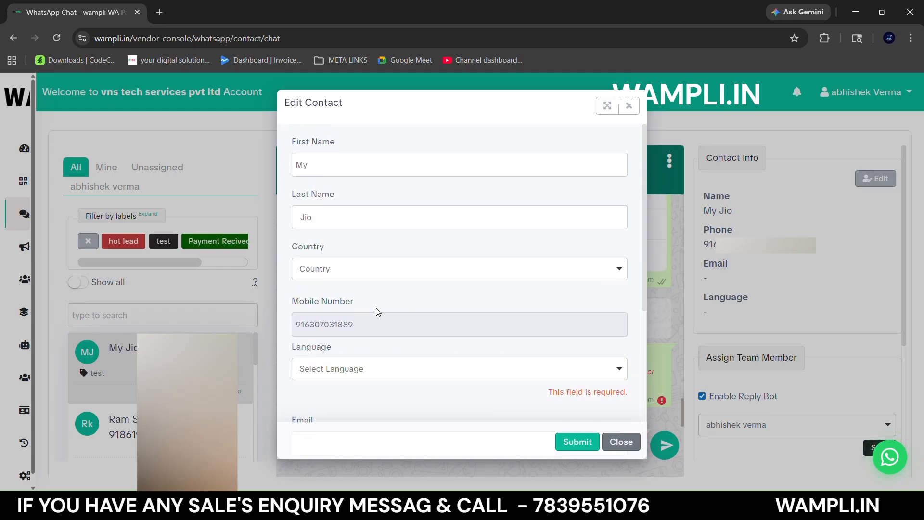
pyautogui.scroll(-3, 378, 336)
pyautogui.scroll(2, 399, 354)
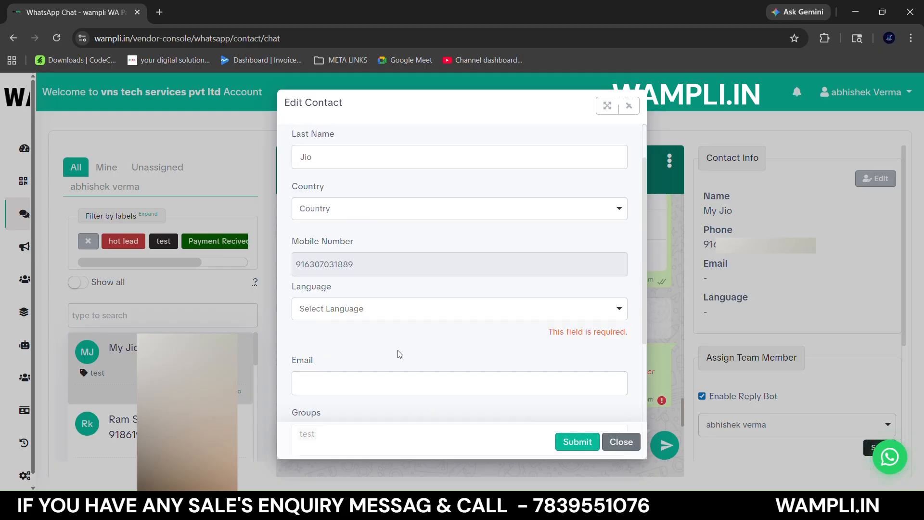
pyautogui.scroll(-4, 409, 333)
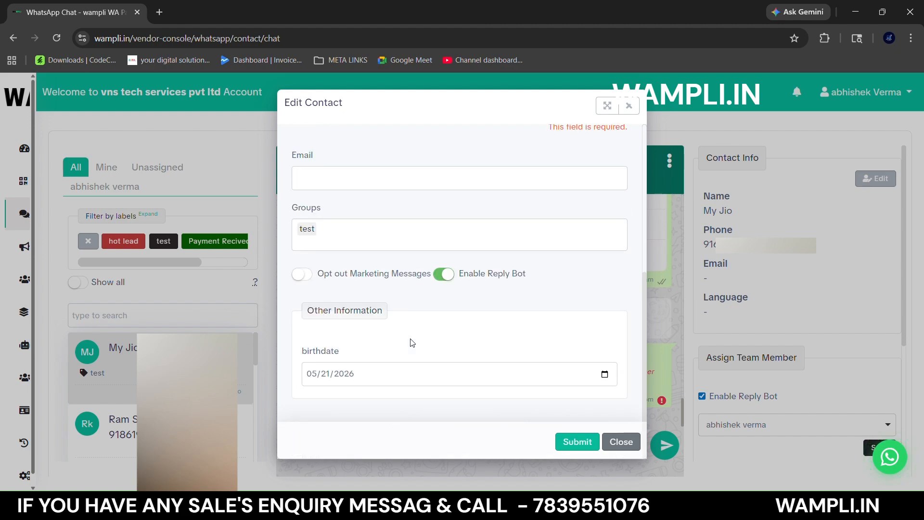
# - Close the contact edit form, keep the non-owner team member assigned to the chat after trying your own account, and save the assignment
pyautogui.click(612, 446)
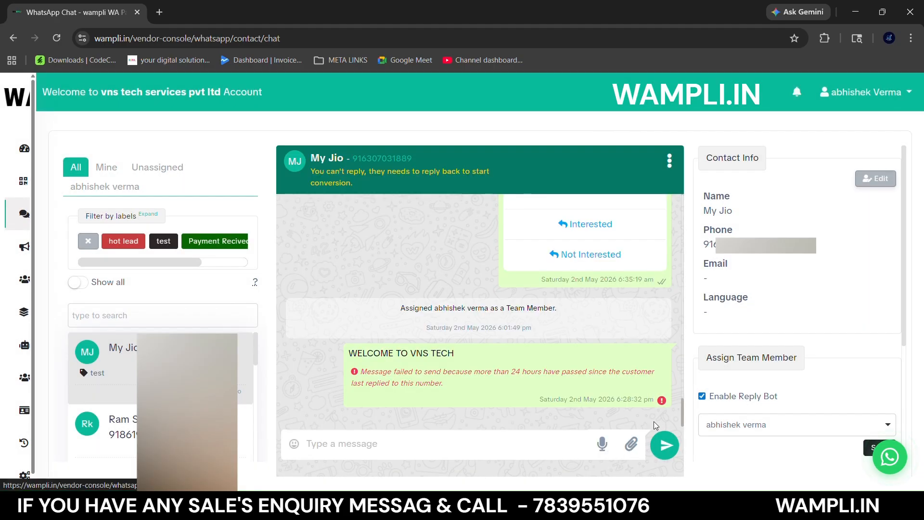
pyautogui.scroll(-2, 760, 335)
pyautogui.scroll(2, 760, 318)
pyautogui.scroll(-2, 761, 299)
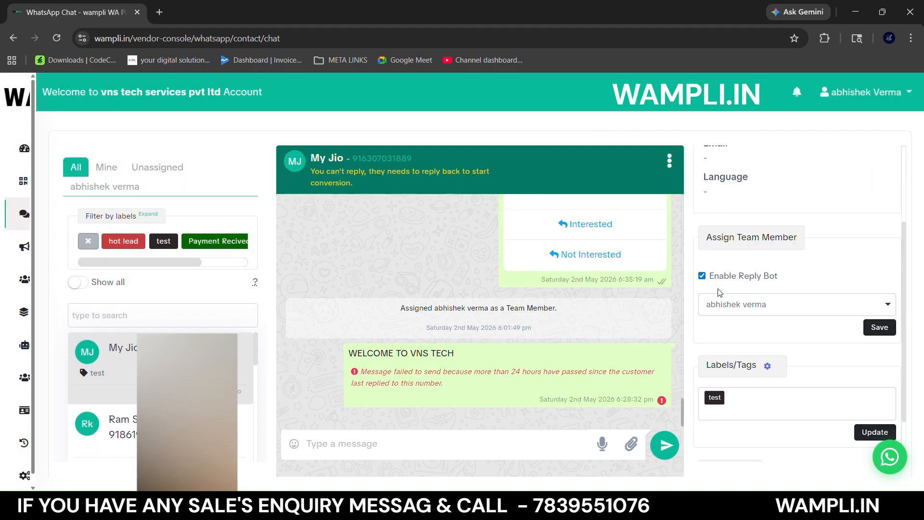
pyautogui.click(725, 305)
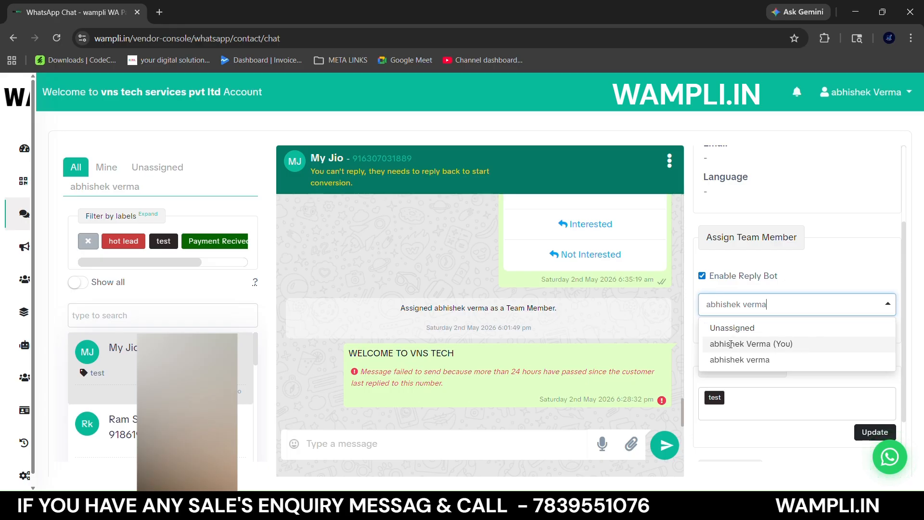
pyautogui.click(792, 345)
pyautogui.click(763, 304)
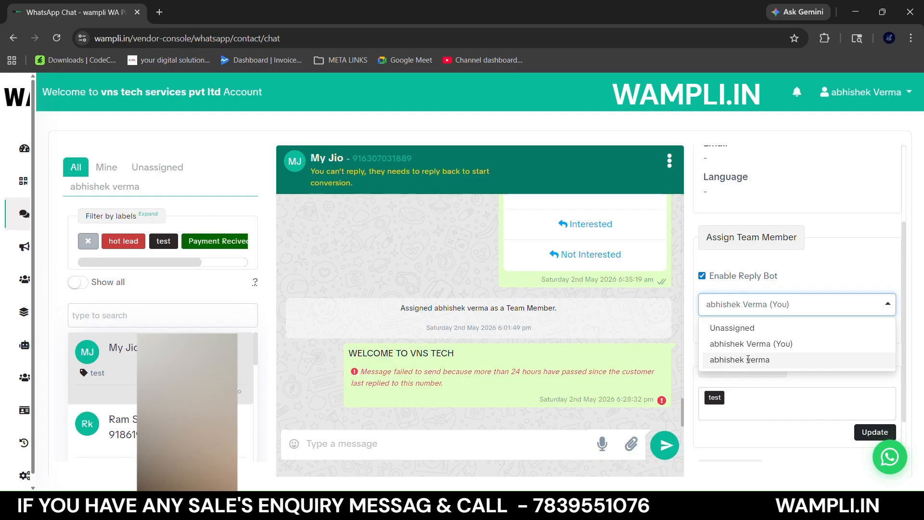
pyautogui.click(748, 359)
pyautogui.click(879, 329)
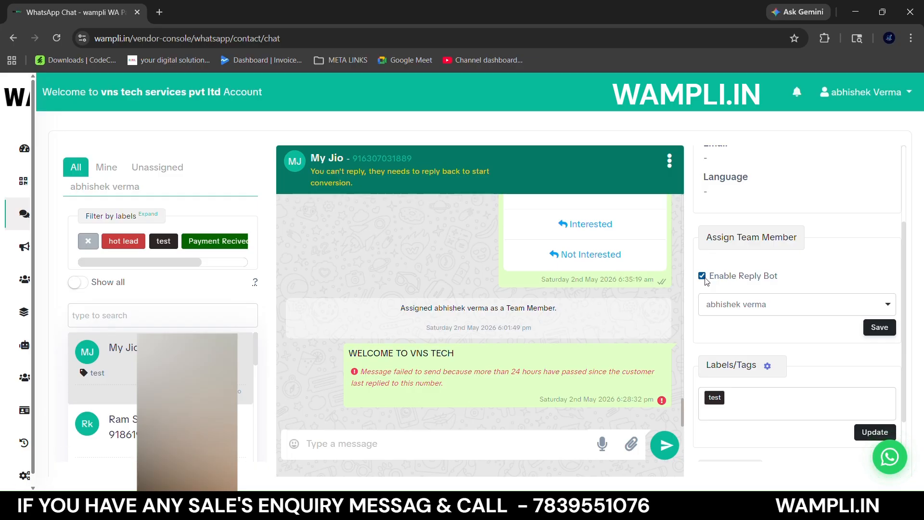
# - Open the label manager from the contact's labels section, look through the existing labels, and close it
pyautogui.scroll(-1, 722, 289)
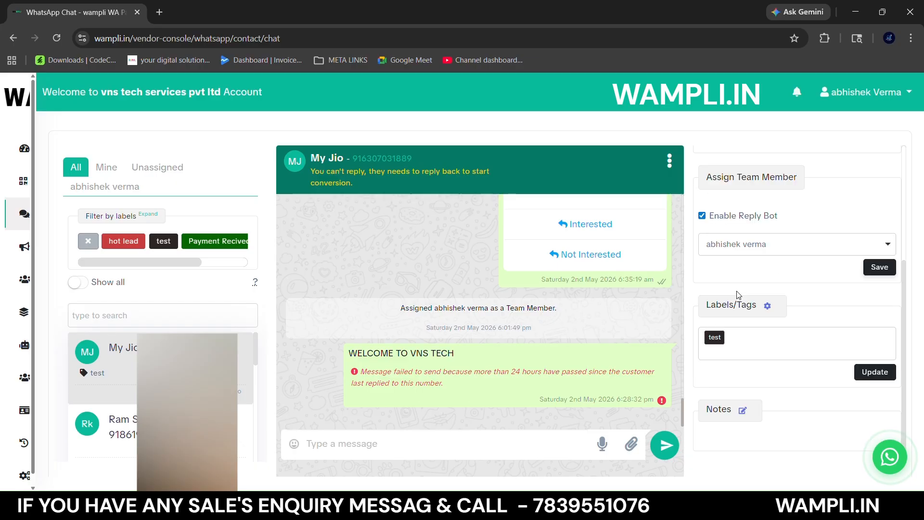
pyautogui.click(768, 307)
pyautogui.scroll(-3, 534, 223)
pyautogui.scroll(3, 532, 226)
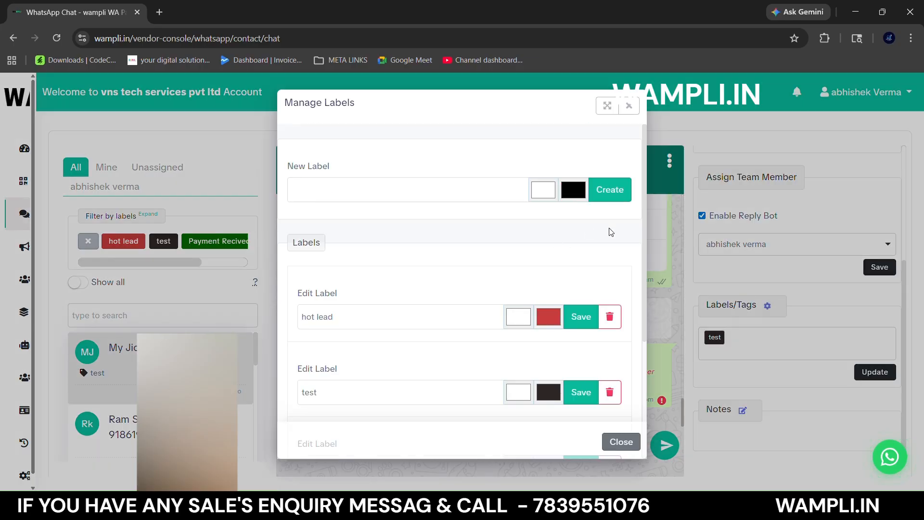
pyautogui.click(629, 106)
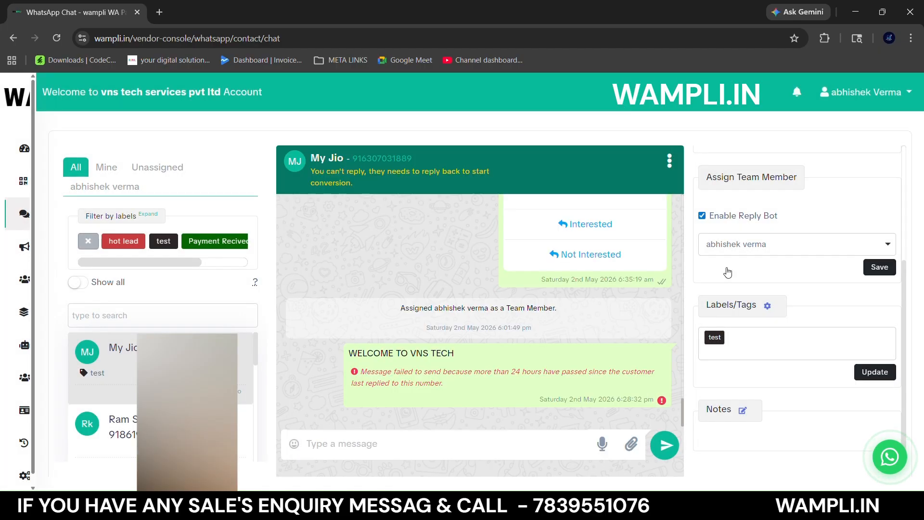
# - Add the Payment Recived label to the current chat and update its labels
pyautogui.click(772, 346)
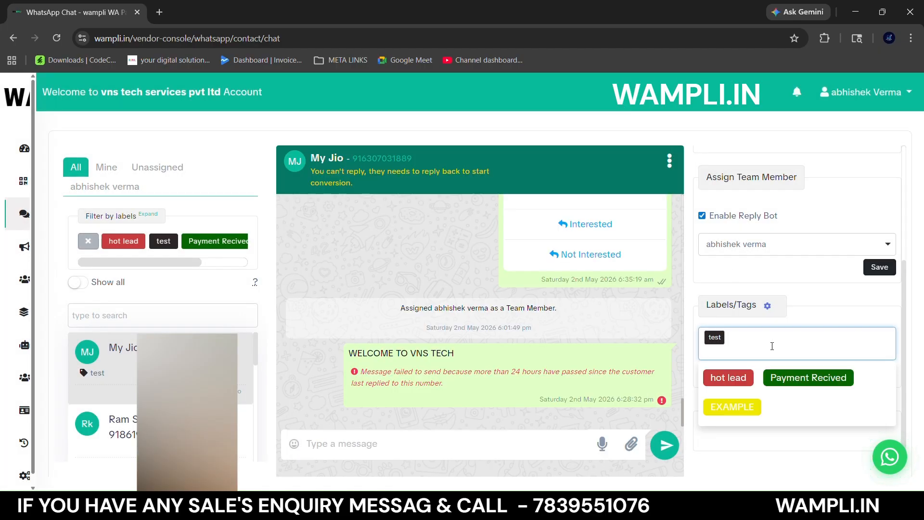
pyautogui.click(783, 379)
pyautogui.click(869, 375)
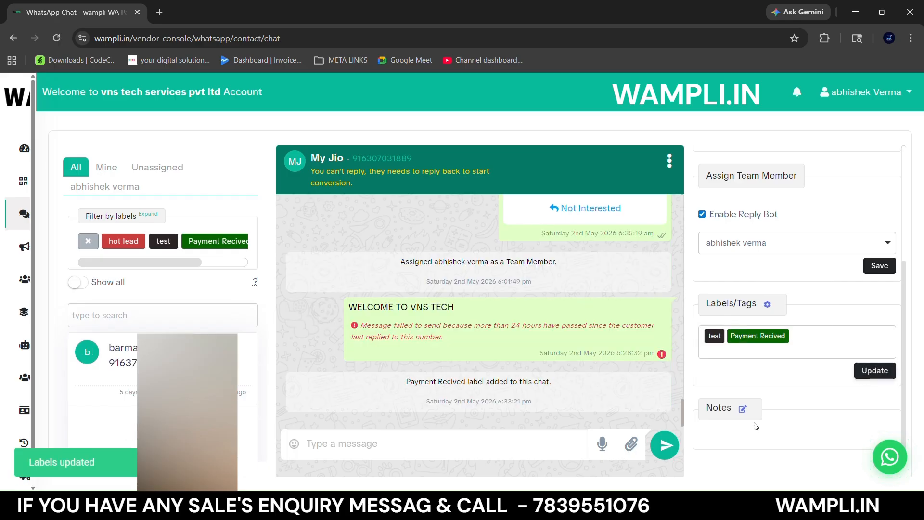
# - Add the note "MEETING SHEDULE AT TODAT MORNING" to the contact, save it, and check the saved text
pyautogui.click(743, 411)
pyautogui.click(747, 386)
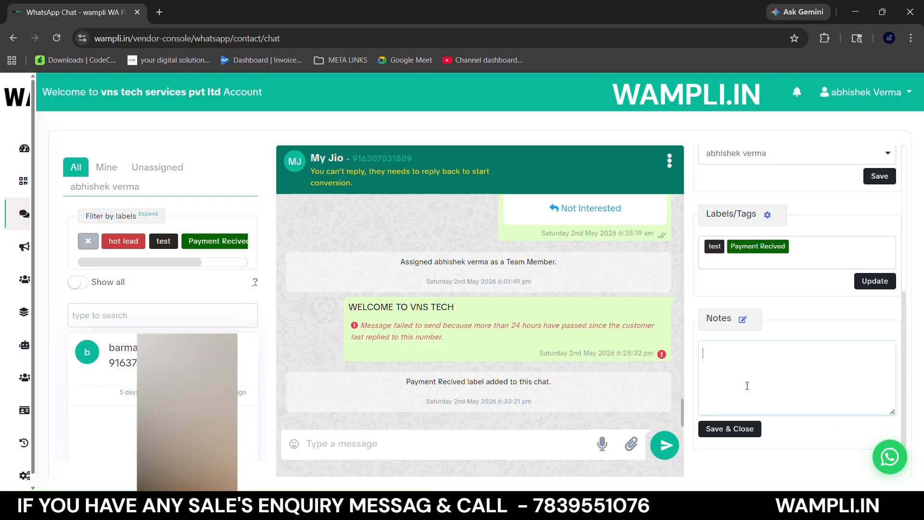
pyautogui.write('MEETING SHEDUL')
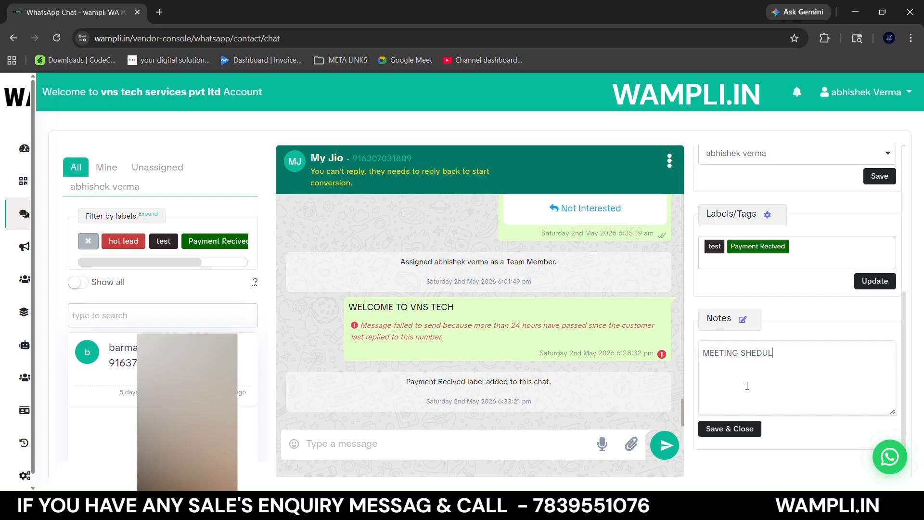
pyautogui.write('E AT TODAT MORNING')
pyautogui.click(730, 429)
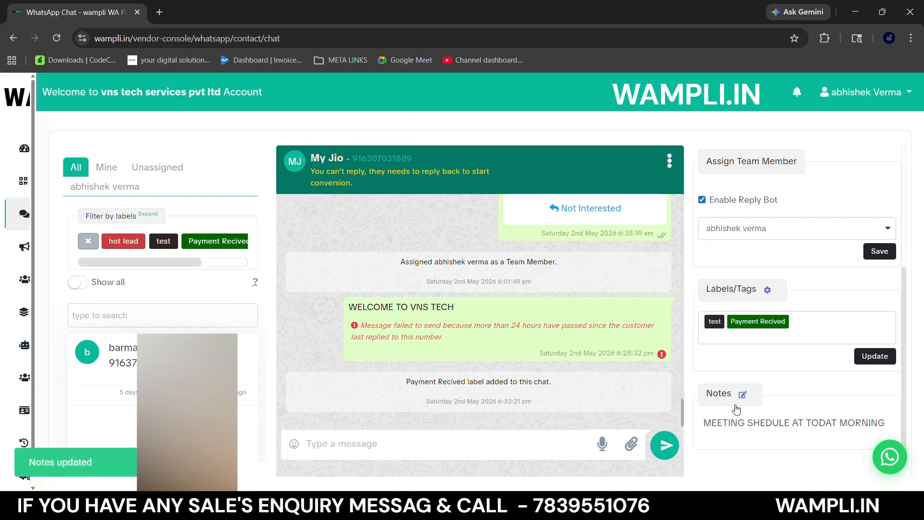
pyautogui.tripleClick(764, 424)
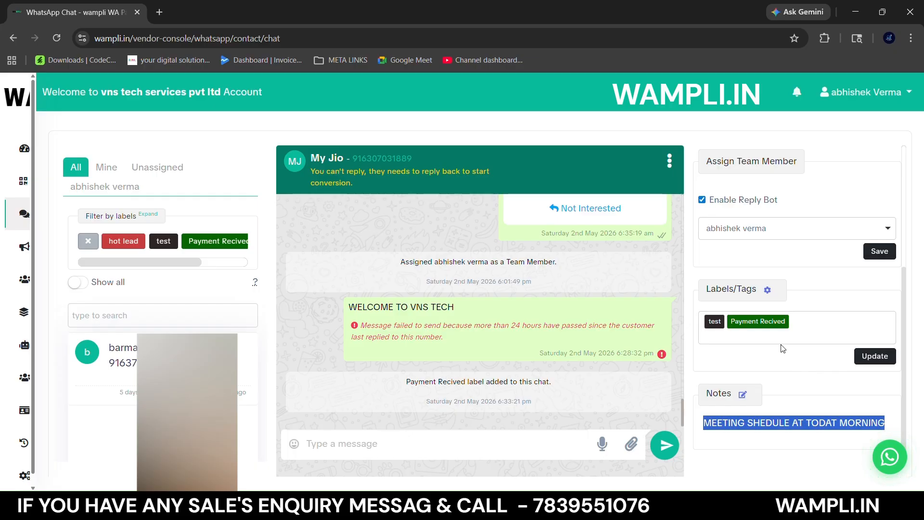
pyautogui.click(770, 360)
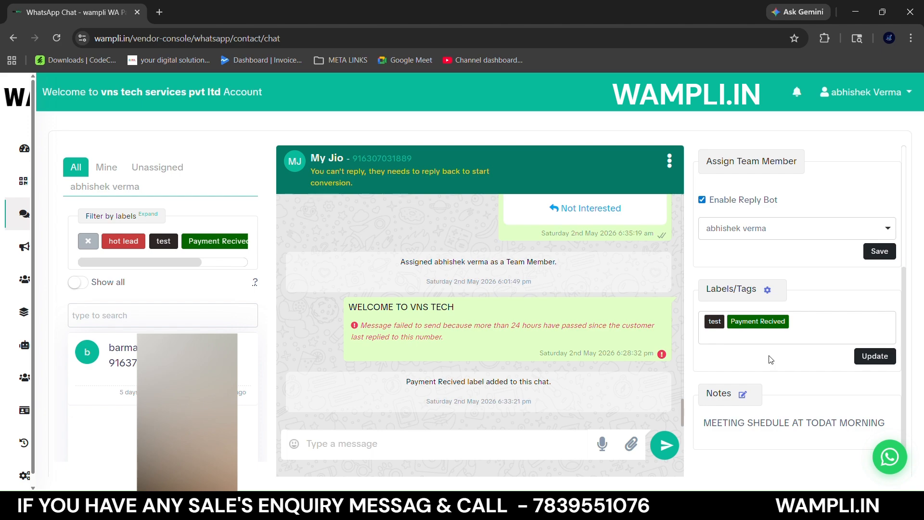